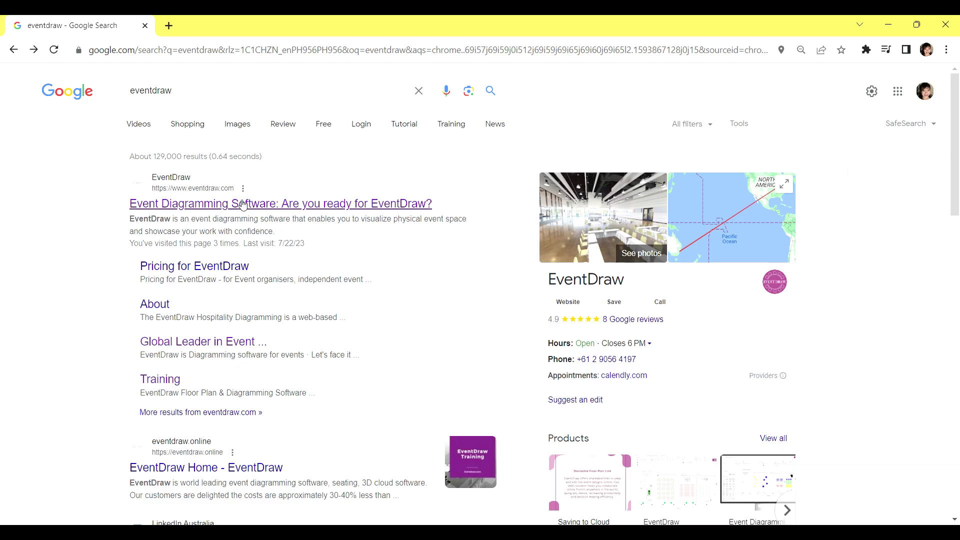
# Open the EventDraw website from the search results, sign in with the filled-in account credentials and browse the template folders.
pyautogui.click(240, 207)
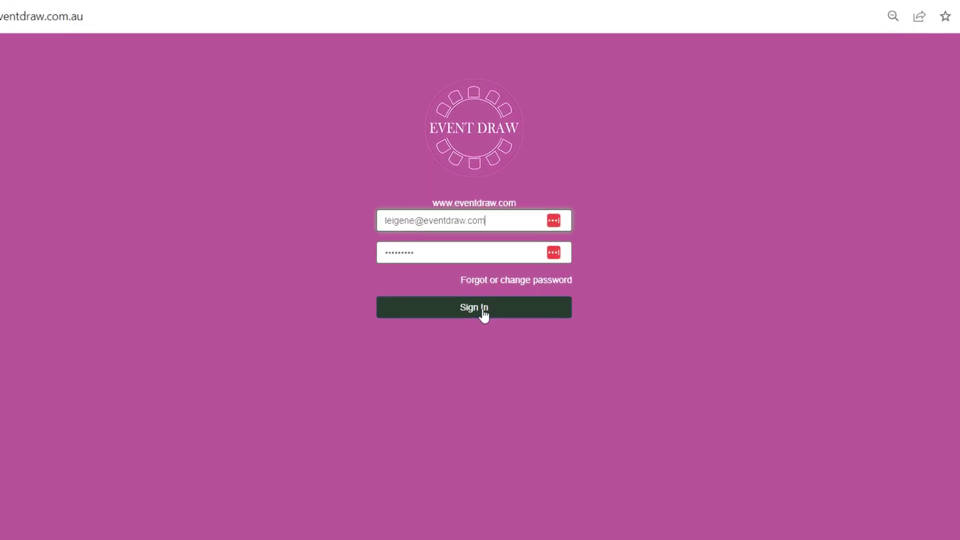
pyautogui.click(484, 304)
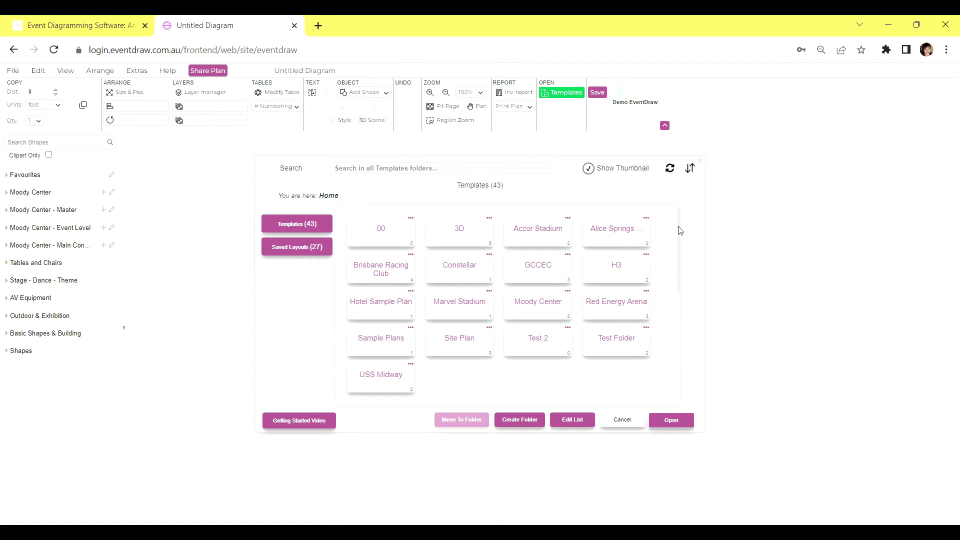
pyautogui.moveTo(679, 228)
pyautogui.mouseDown()
pyautogui.moveTo(681, 349)
pyautogui.moveTo(695, 288)
pyautogui.moveTo(693, 220)
pyautogui.mouseUp()
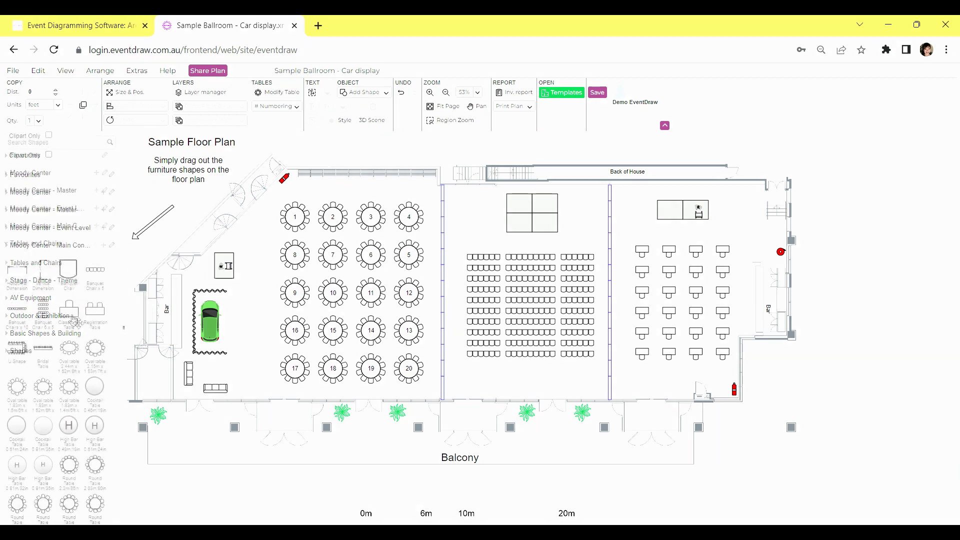
# Look through the table, stage, dance floor, plant and AV equipment shapes in the shape library.
pyautogui.scroll(-10, 74, 321)
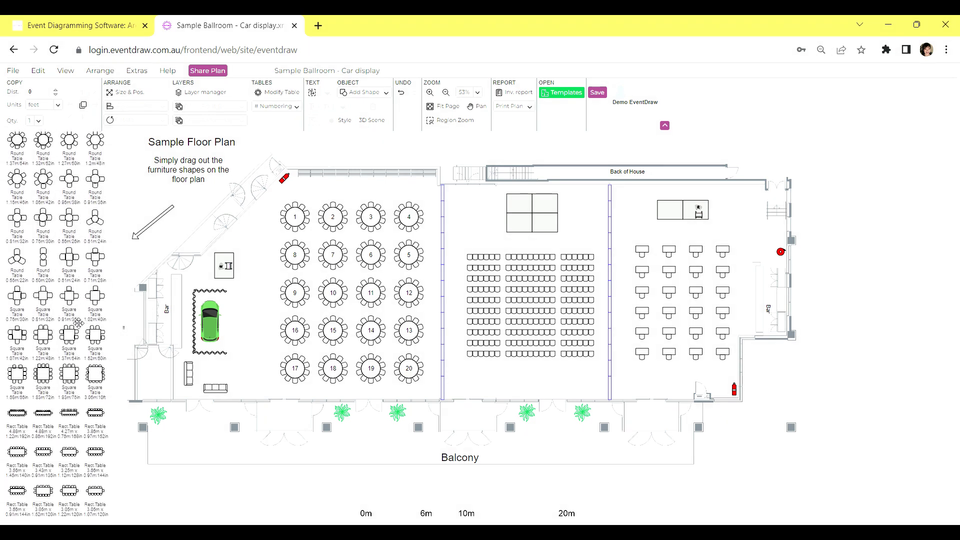
pyautogui.scroll(-12, 78, 323)
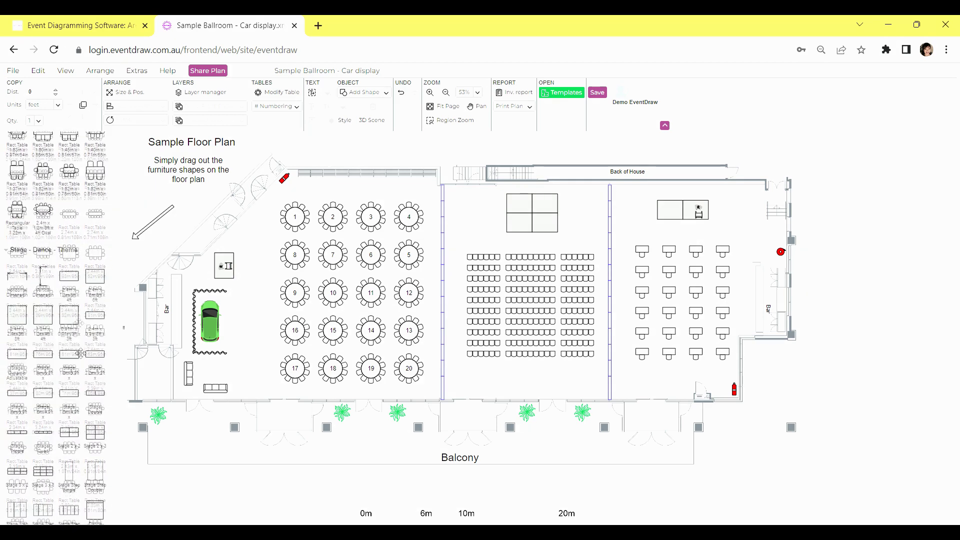
pyautogui.scroll(-12, 81, 353)
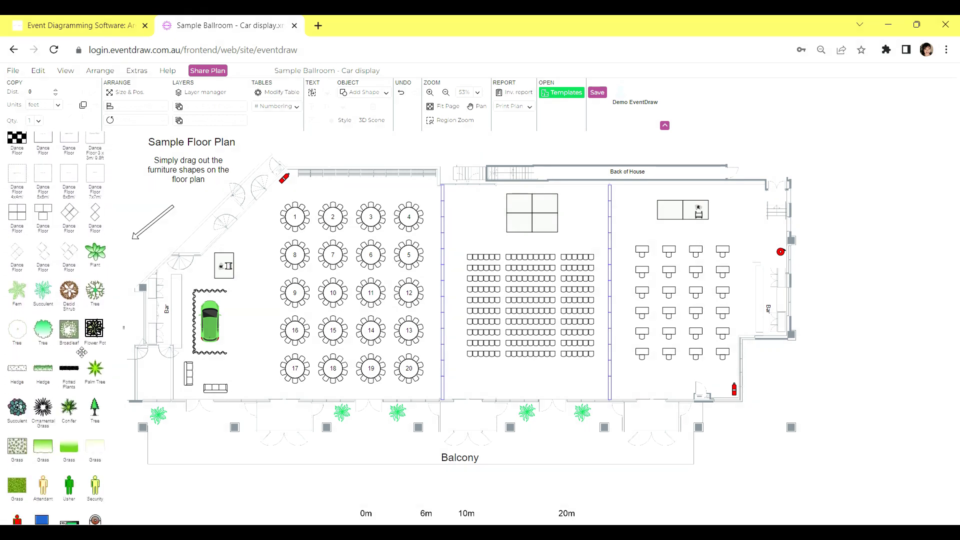
pyautogui.scroll(-8, 75, 360)
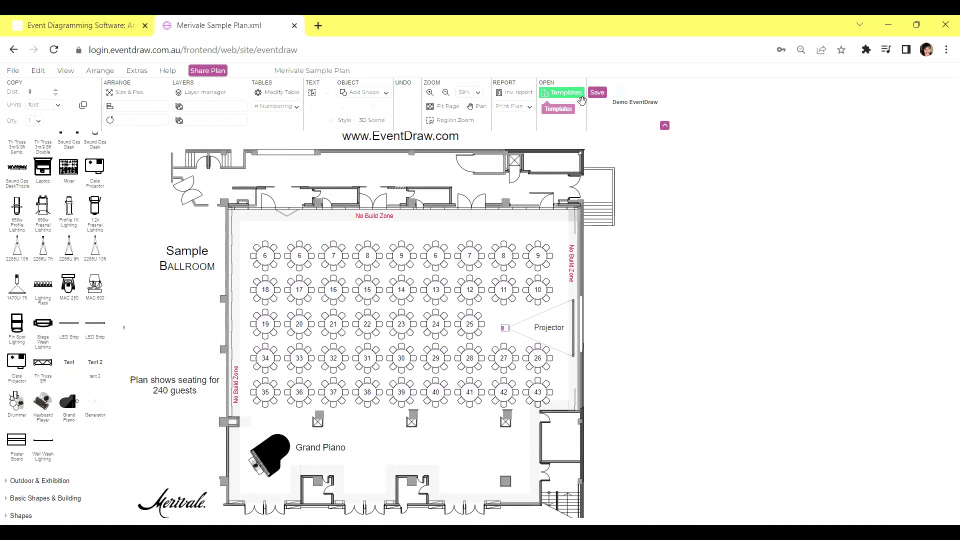
# View the template folders and the Saved Layouts collection, and close them without opening a plan.
pyautogui.click(580, 96)
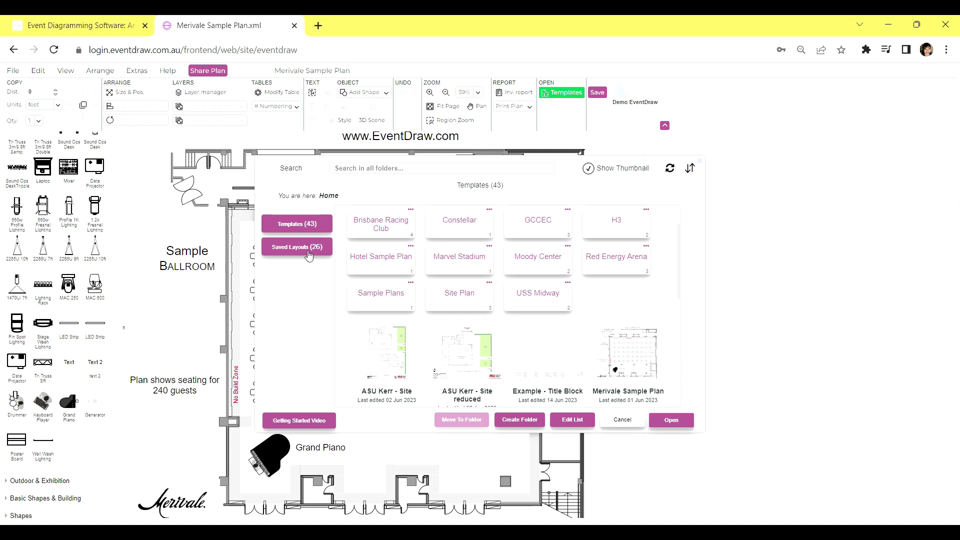
pyautogui.click(308, 249)
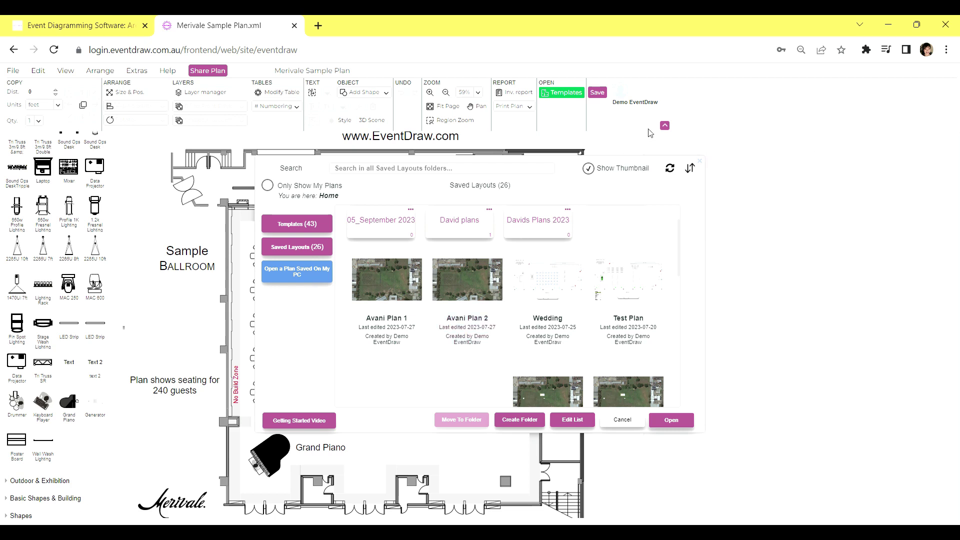
pyautogui.click(701, 162)
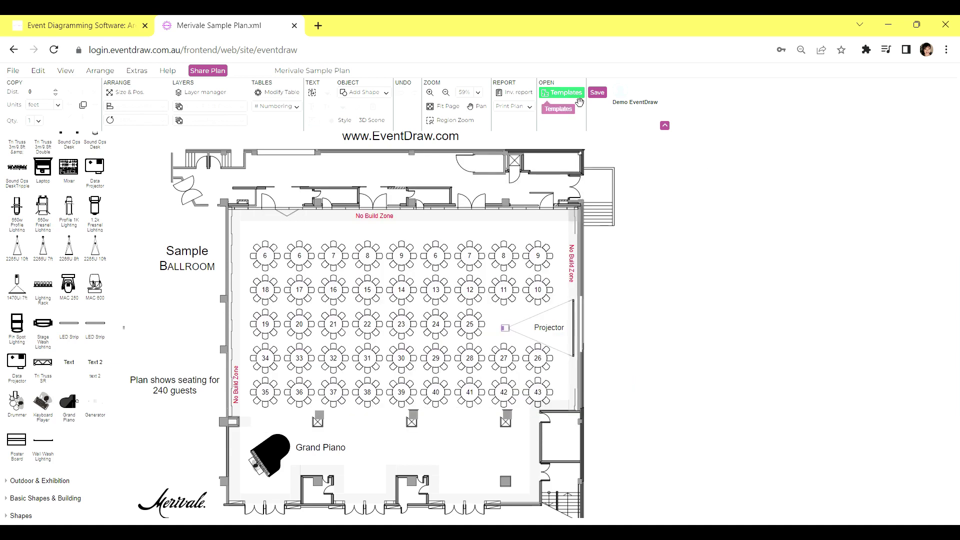
# Browse the saved layouts and check the option for opening a plan saved on the PC, without choosing a file.
pyautogui.click(578, 95)
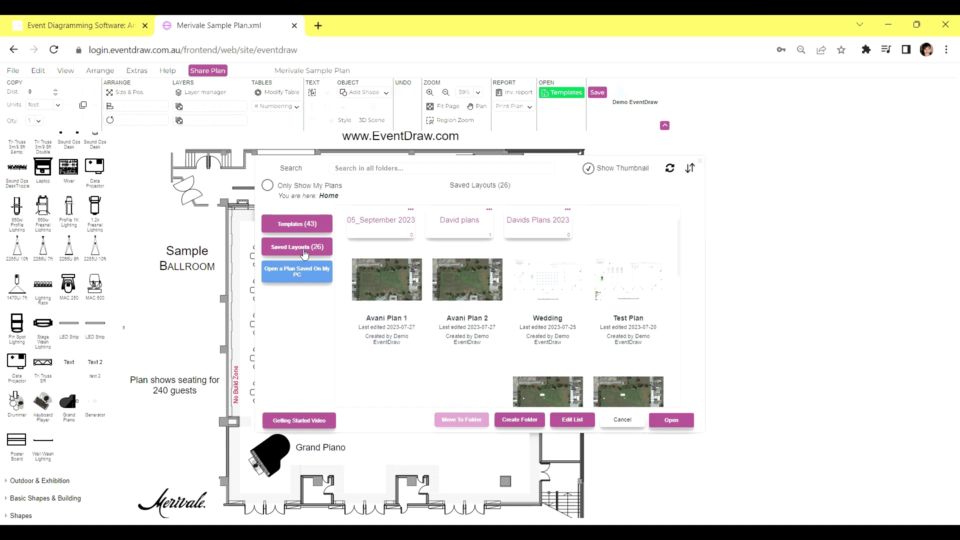
pyautogui.click(304, 254)
pyautogui.moveTo(680, 247)
pyautogui.mouseDown()
pyautogui.moveTo(682, 383)
pyautogui.moveTo(694, 239)
pyautogui.mouseUp()
pyautogui.click(314, 271)
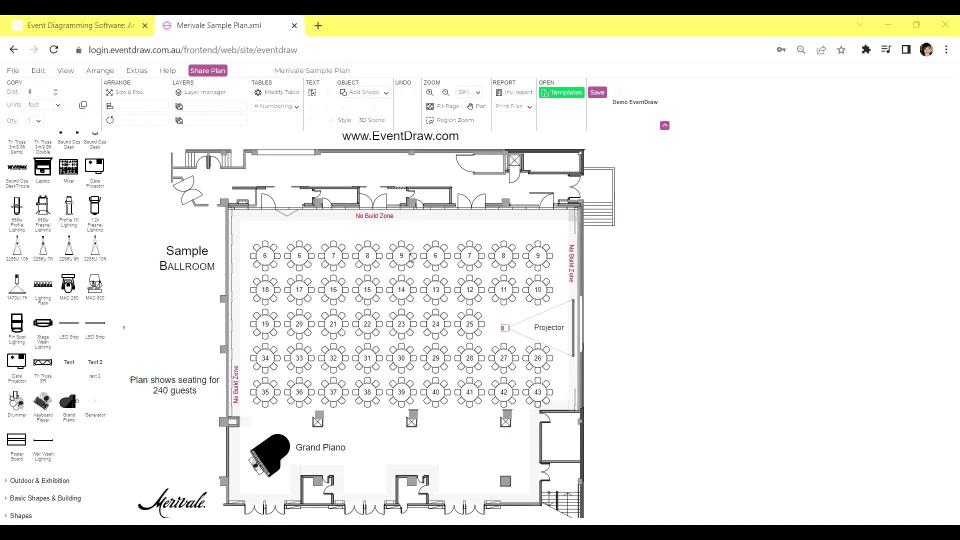
pyautogui.press('Escape')
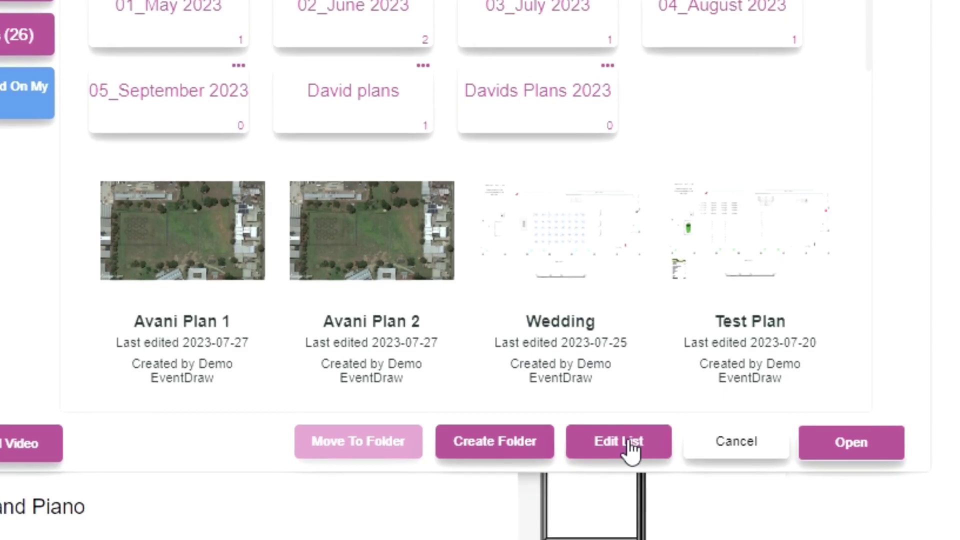
# Open the editable list of saved floor plans and look through all events.
pyautogui.click(630, 447)
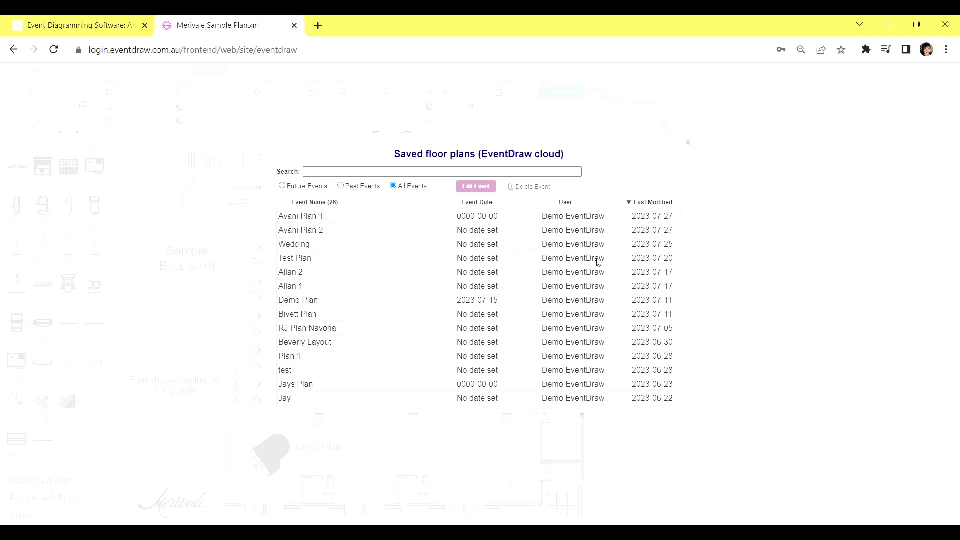
pyautogui.scroll(-4, 599, 262)
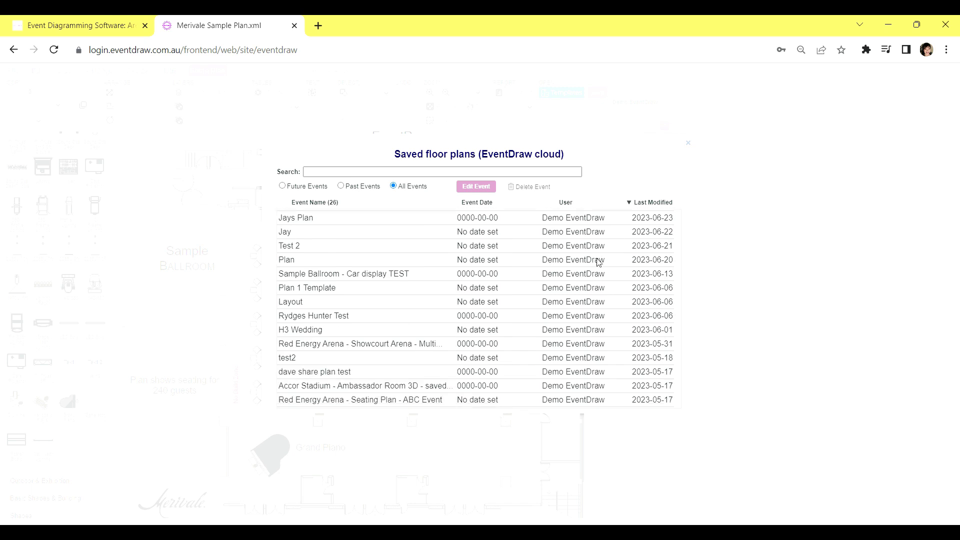
pyautogui.scroll(4, 599, 262)
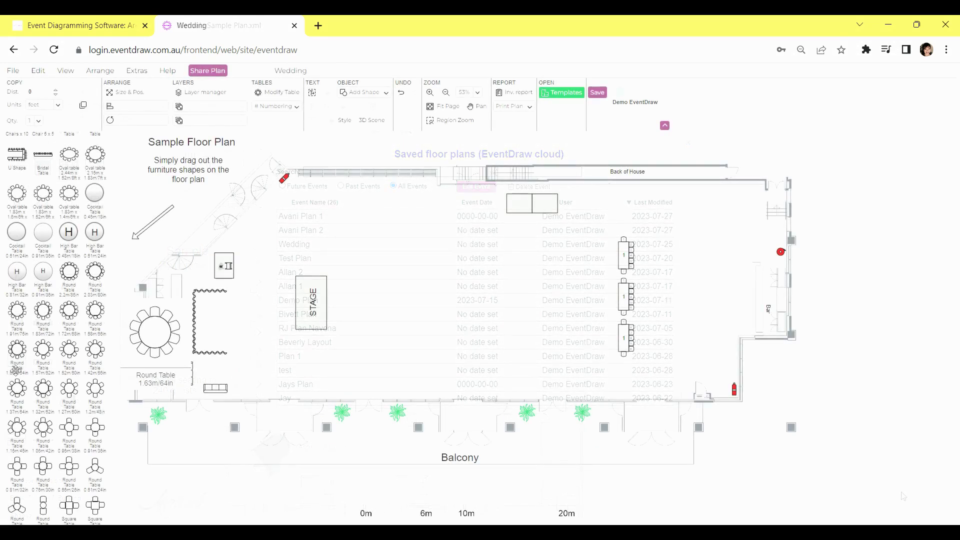
# Place a 1.52m/60in round table near the stage in the Wedding plan and copy it once to its right and once below.
pyautogui.moveTo(88, 369); pyautogui.dragTo(354, 254)
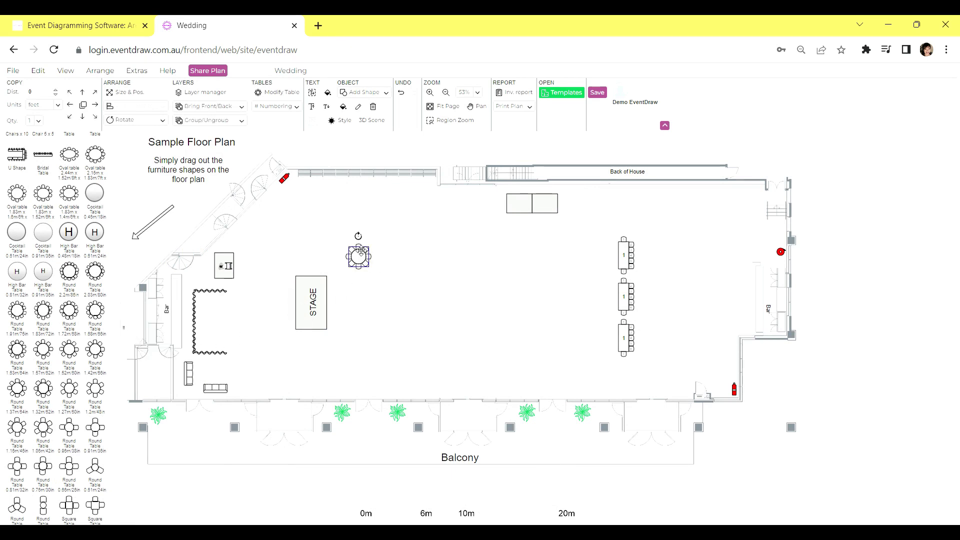
pyautogui.click(95, 105)
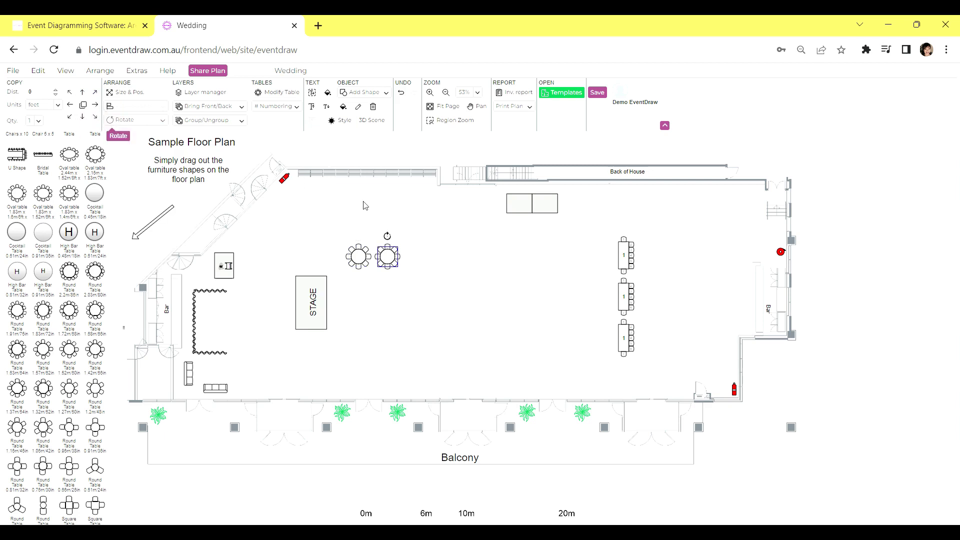
pyautogui.click(359, 257)
pyautogui.click(83, 117)
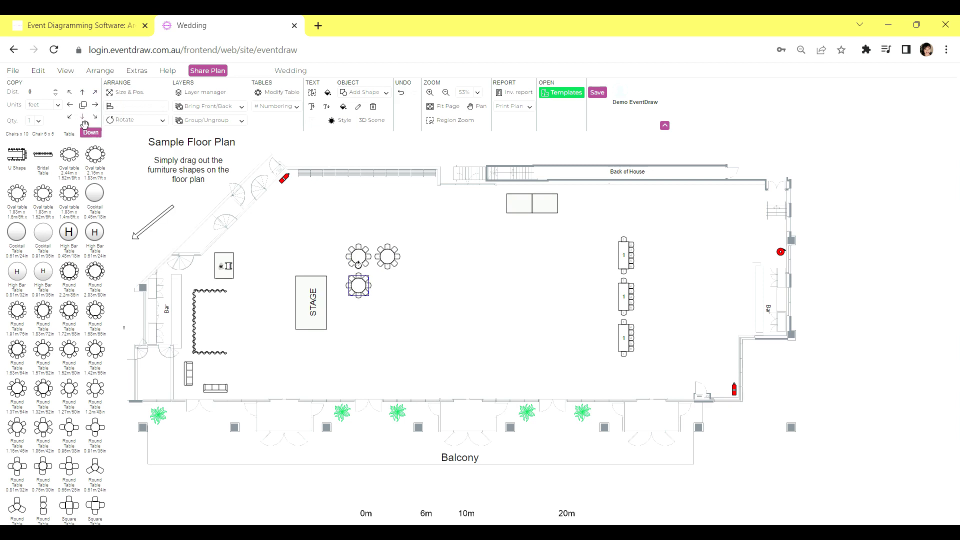
# Make 10 copies of the original round table in a row to its right.
pyautogui.click(39, 122)
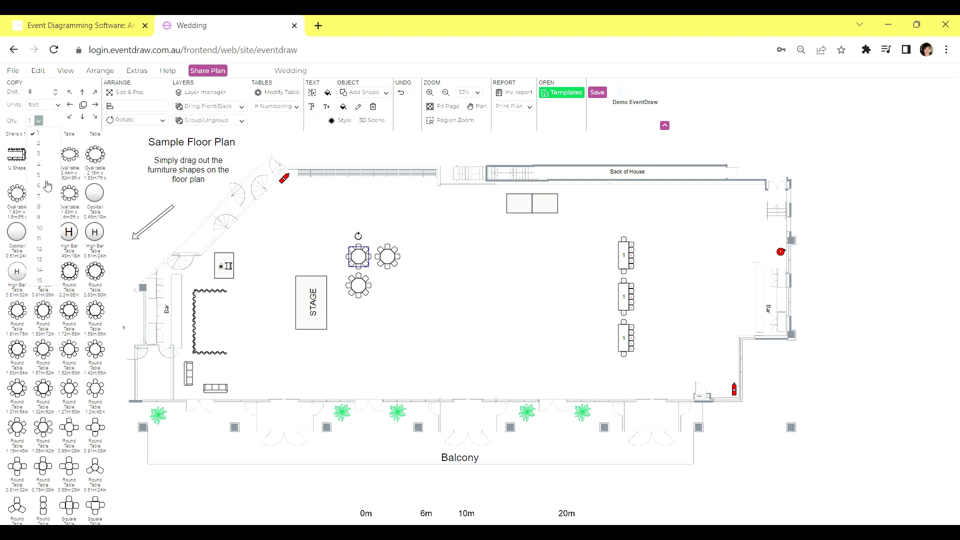
pyautogui.click(51, 230)
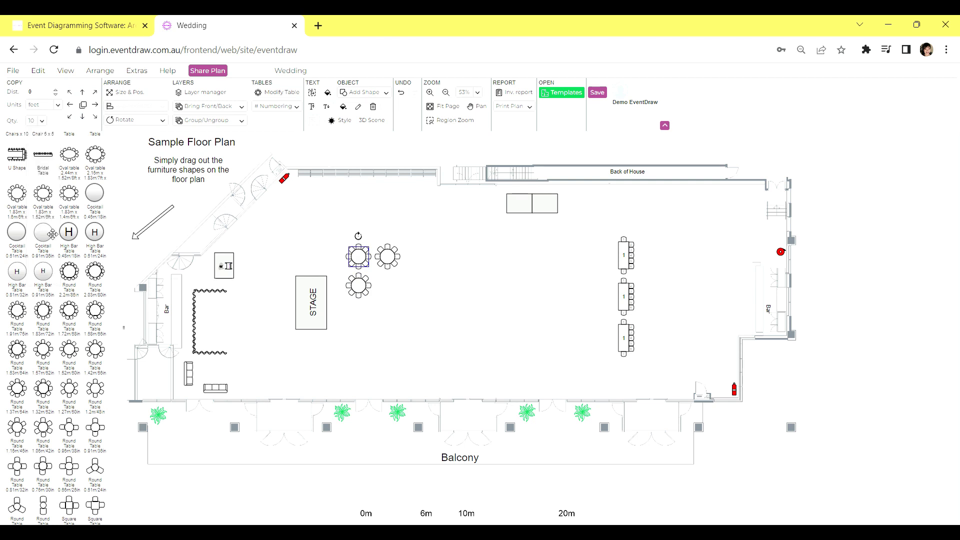
pyautogui.click(95, 105)
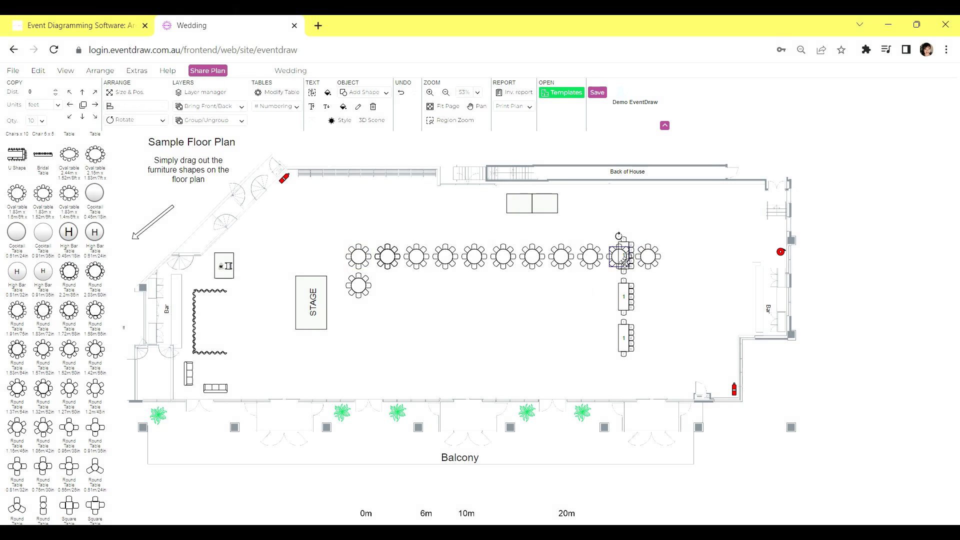
# Delete all the copied round tables, including the one below, keeping only the original near the stage.
pyautogui.press('Delete')
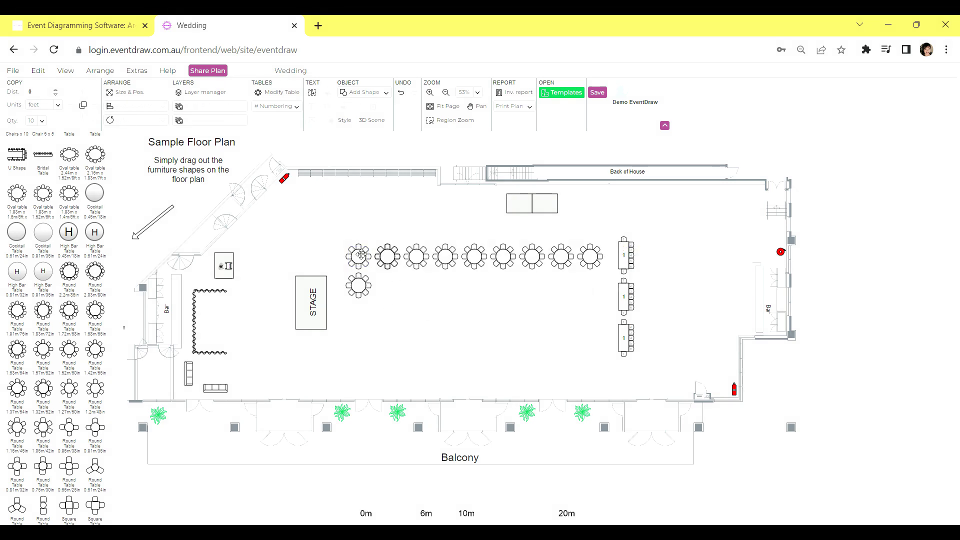
pyautogui.moveTo(372, 236); pyautogui.dragTo(606, 305)
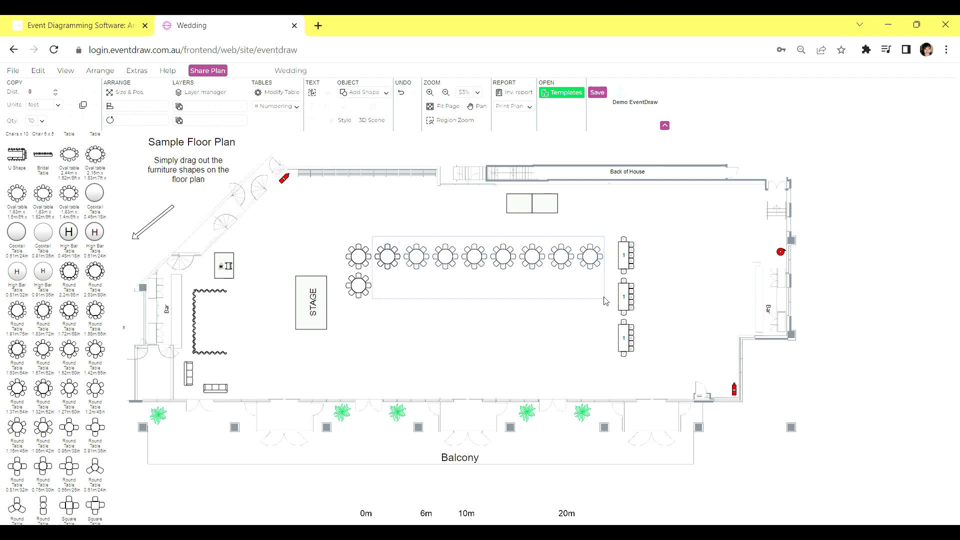
pyautogui.press('Delete')
pyautogui.click(366, 287)
pyautogui.press('Delete')
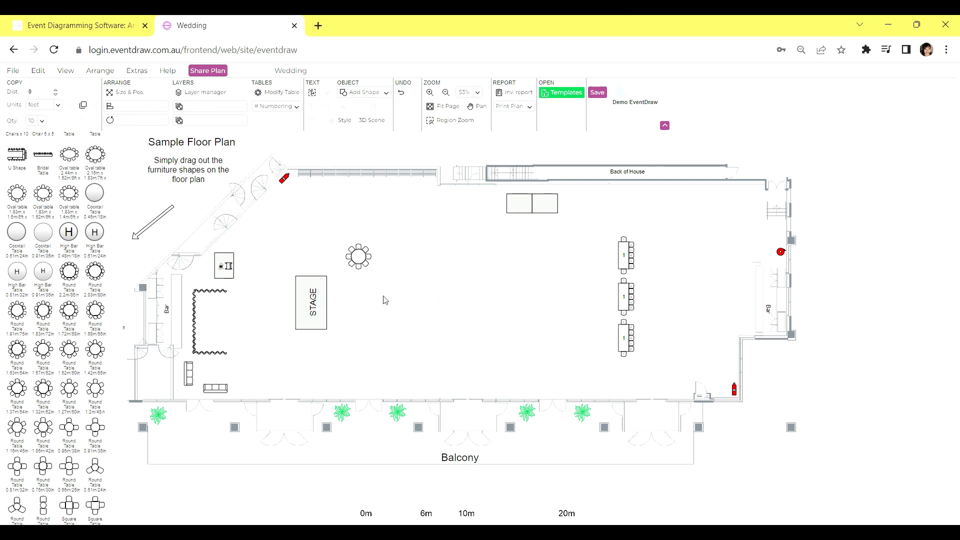
# Fill an area with a grid of seven by four round tables and move the grid to the right of the stage.
pyautogui.moveTo(385, 300); pyautogui.dragTo(343, 242)
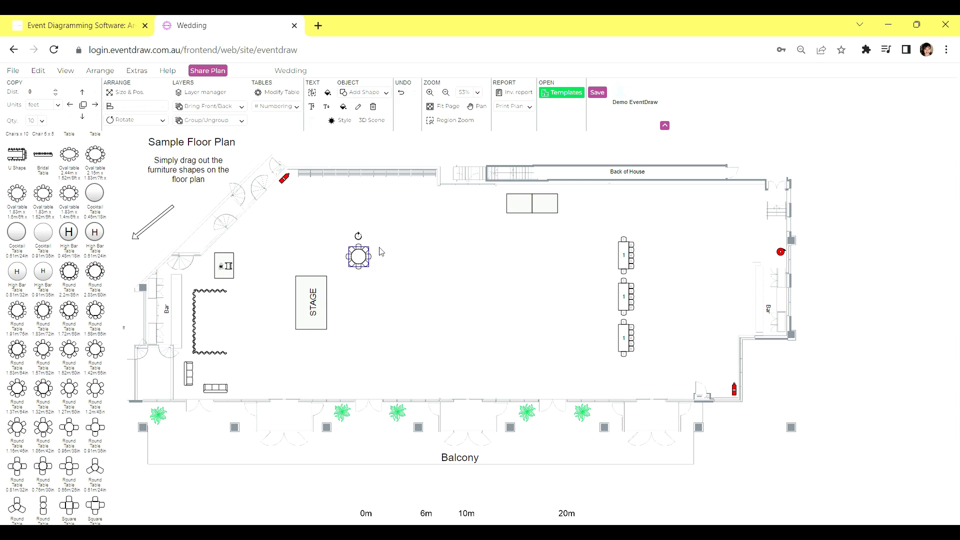
pyautogui.moveTo(380, 251); pyautogui.dragTo(583, 368)
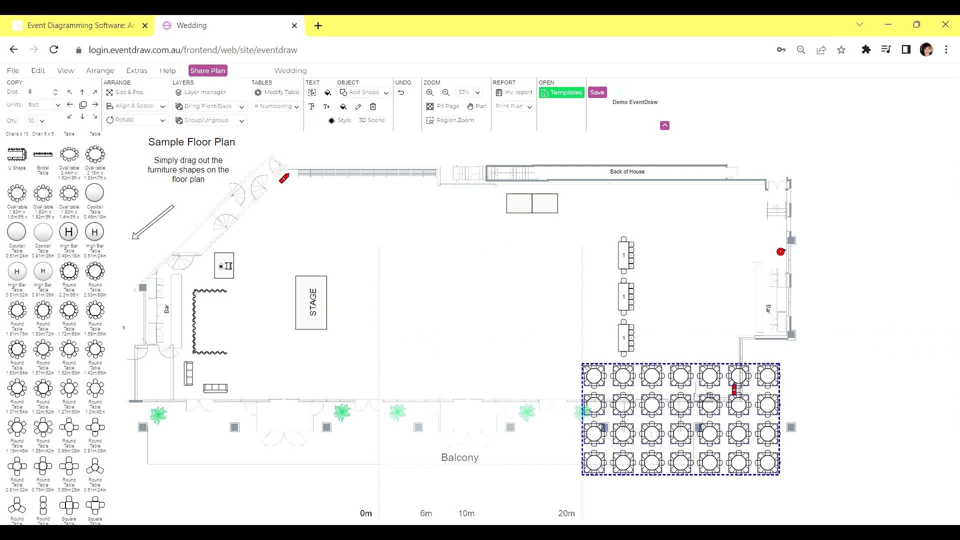
pyautogui.moveTo(645, 379); pyautogui.dragTo(426, 263)
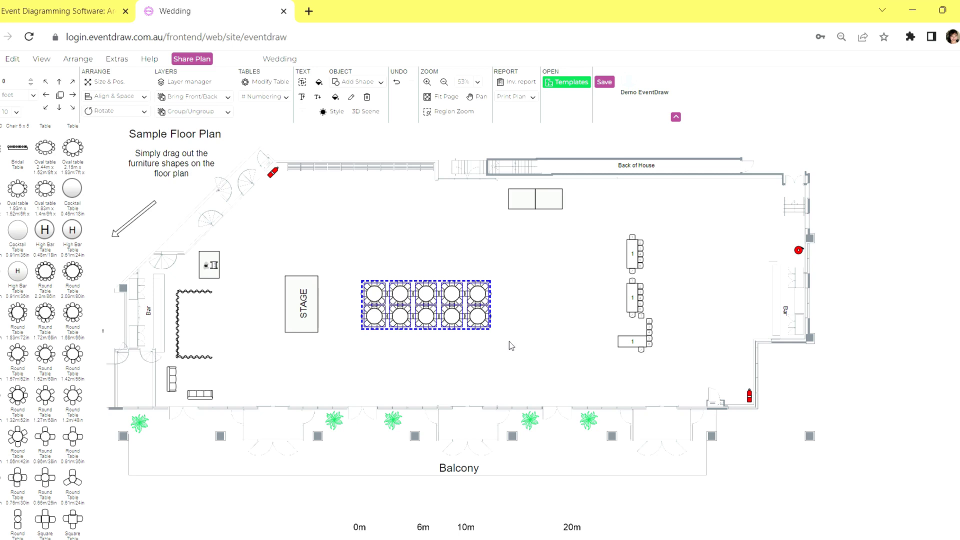
# Select the block of ten round tables and set its Change Spacing distances to be measured from the edge of table.
pyautogui.click(465, 356)
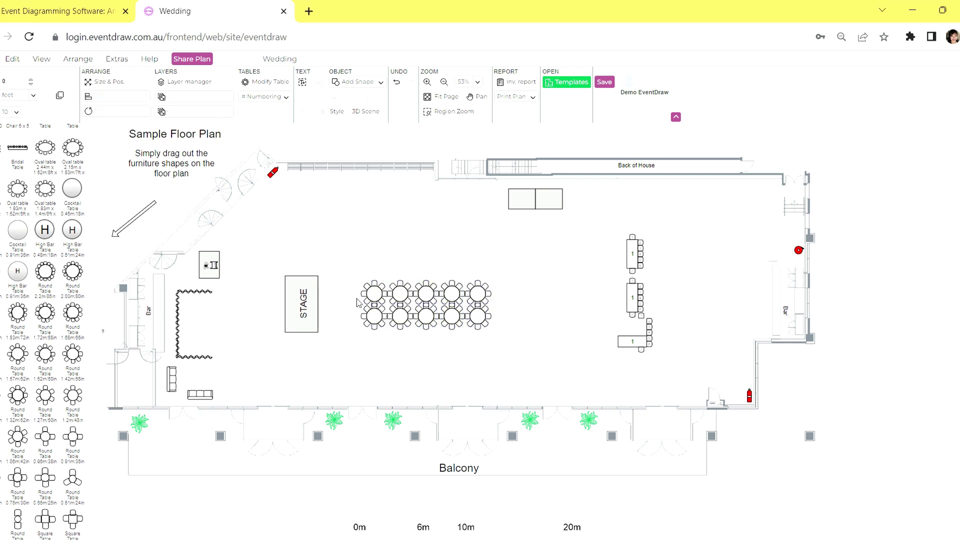
pyautogui.moveTo(330, 259); pyautogui.dragTo(544, 353)
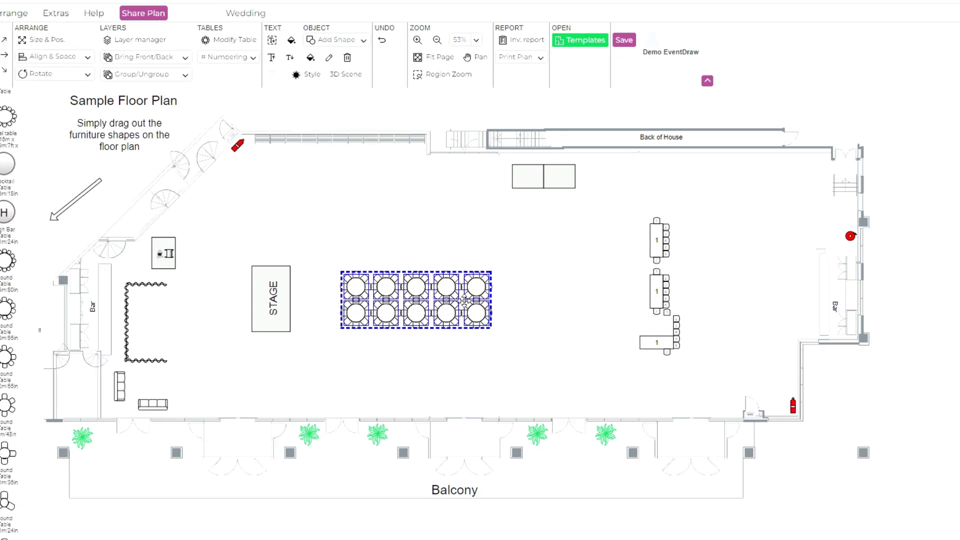
pyautogui.rightClick(464, 300)
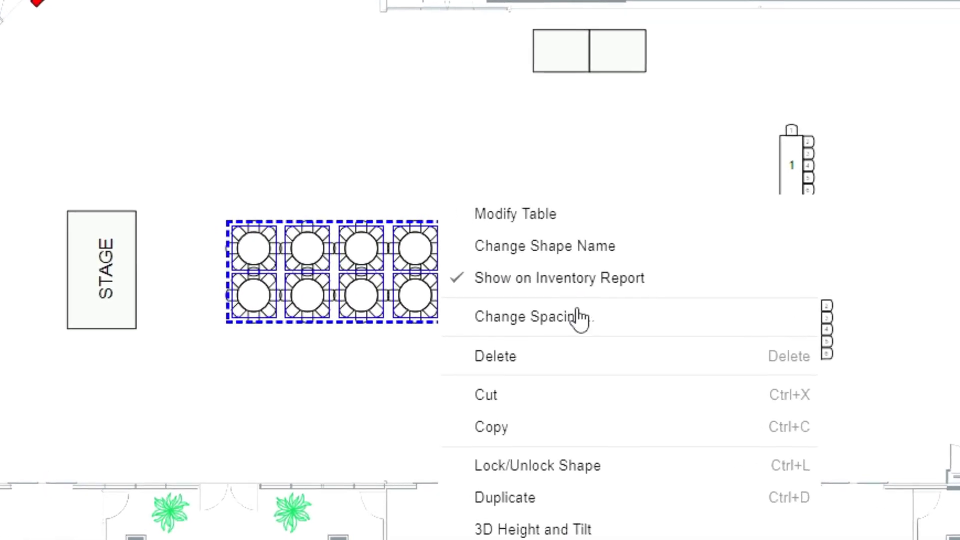
pyautogui.click(580, 317)
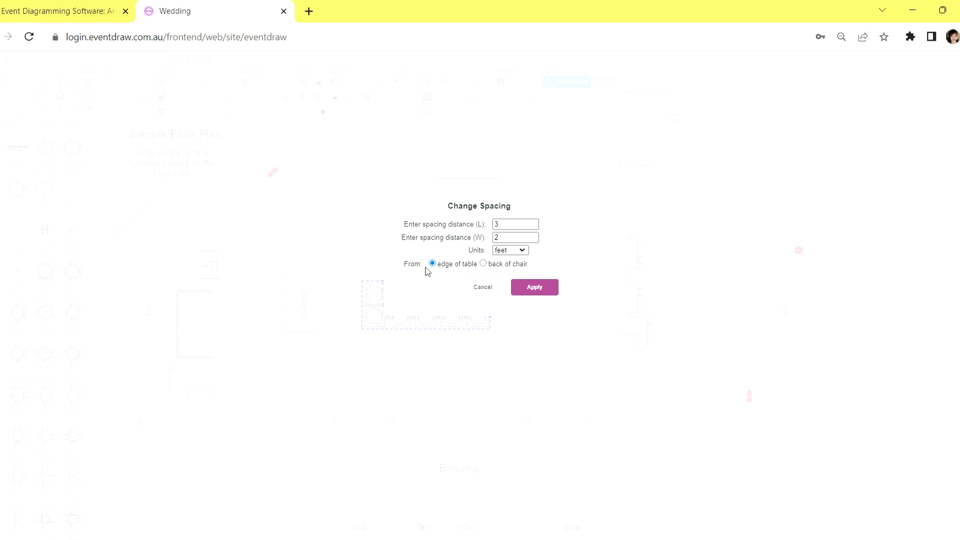
pyautogui.click(484, 264)
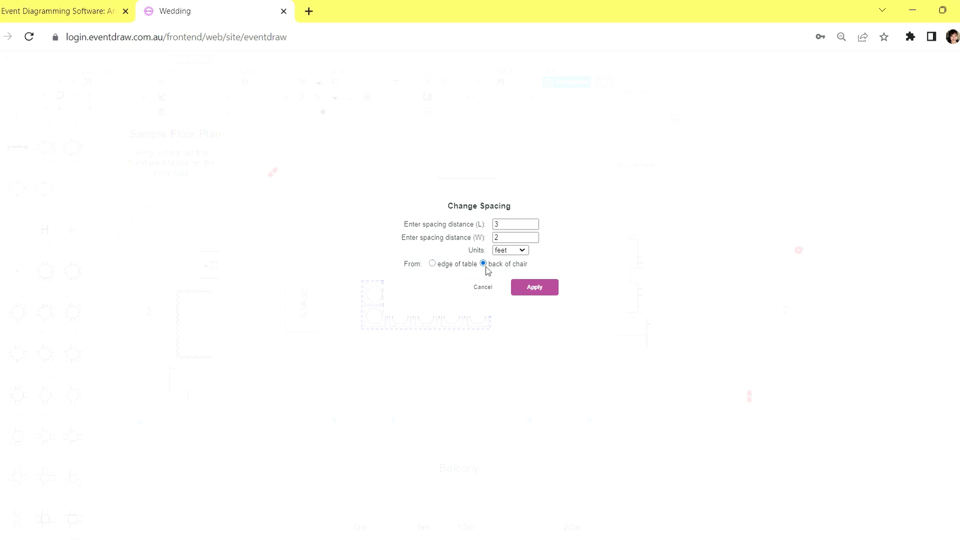
pyautogui.click(433, 264)
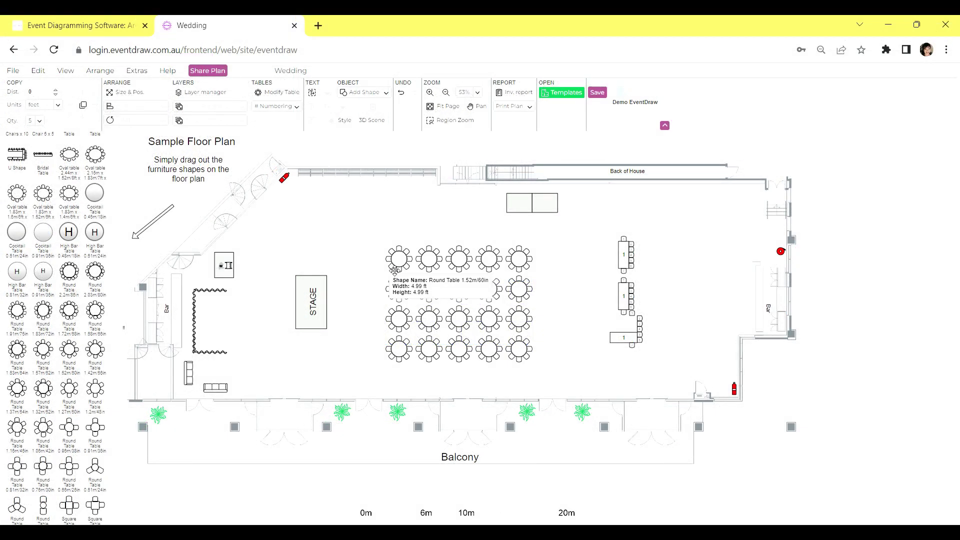
# Select the block of twenty round tables, preview the zigzag numbering layouts, and number the tables from 1, left to right and top to bottom.
pyautogui.moveTo(355, 237); pyautogui.dragTo(555, 372)
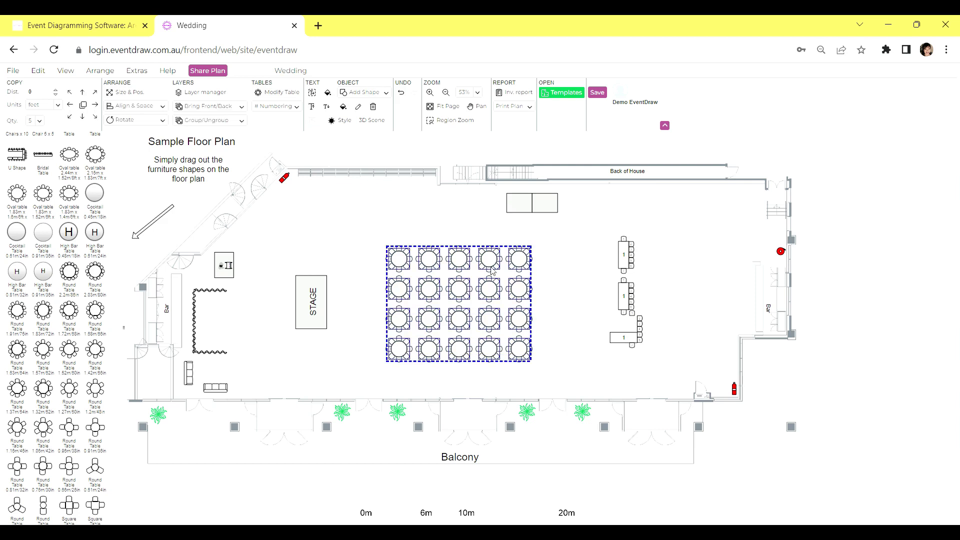
pyautogui.click(296, 106)
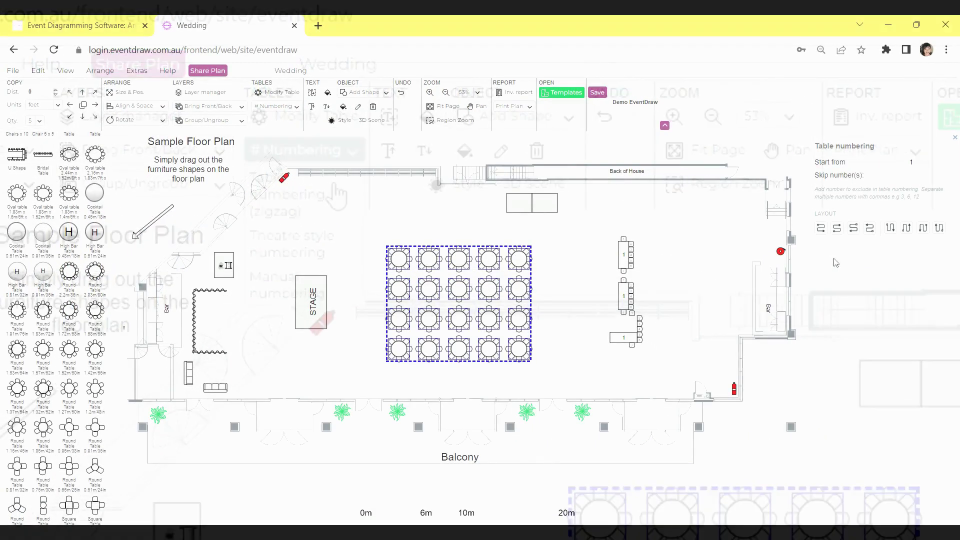
pyautogui.click(821, 229)
pyautogui.click(837, 229)
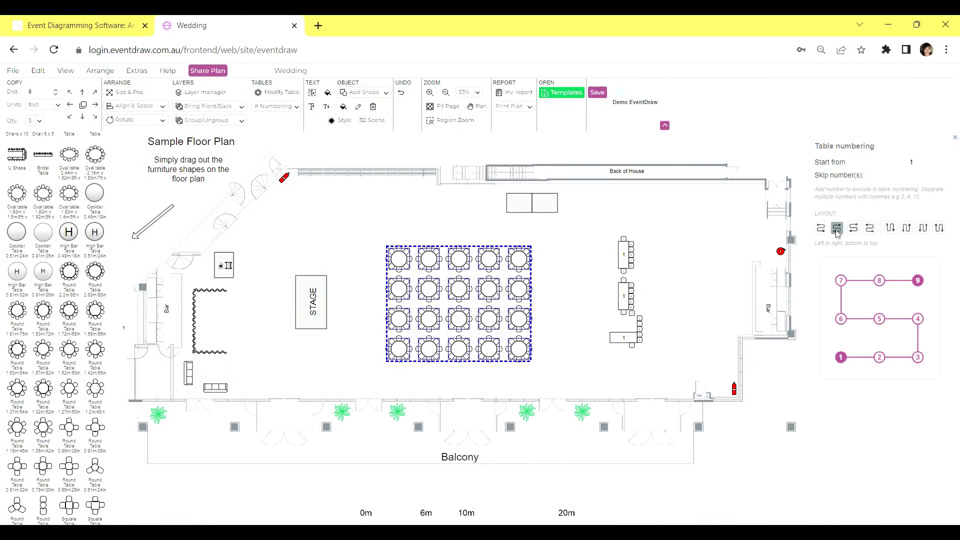
pyautogui.click(854, 228)
pyautogui.click(869, 229)
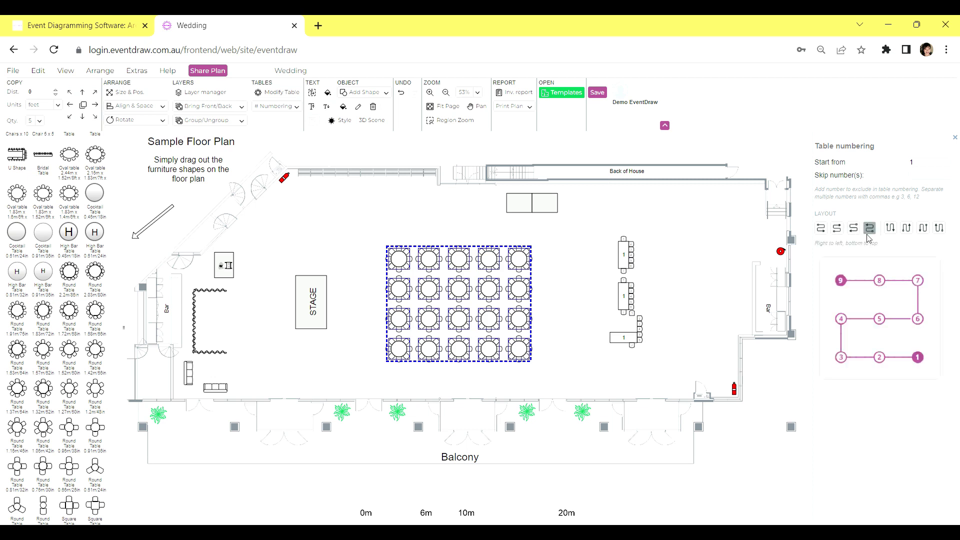
pyautogui.click(890, 229)
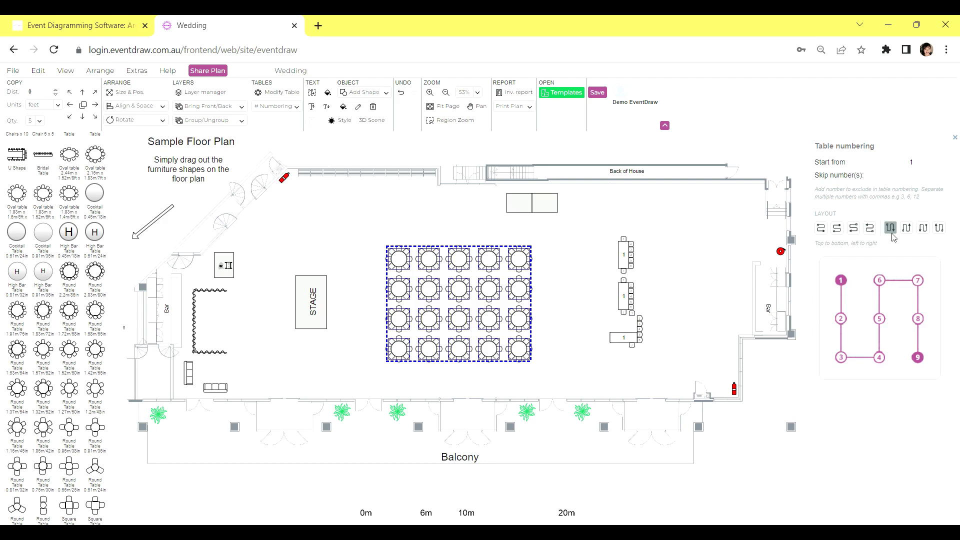
pyautogui.click(907, 229)
pyautogui.click(922, 229)
pyautogui.click(939, 229)
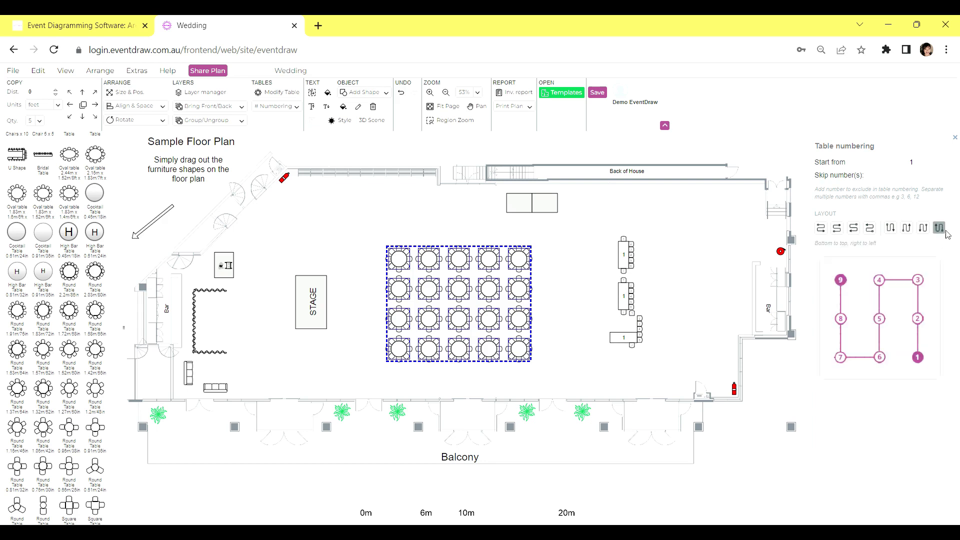
pyautogui.click(821, 229)
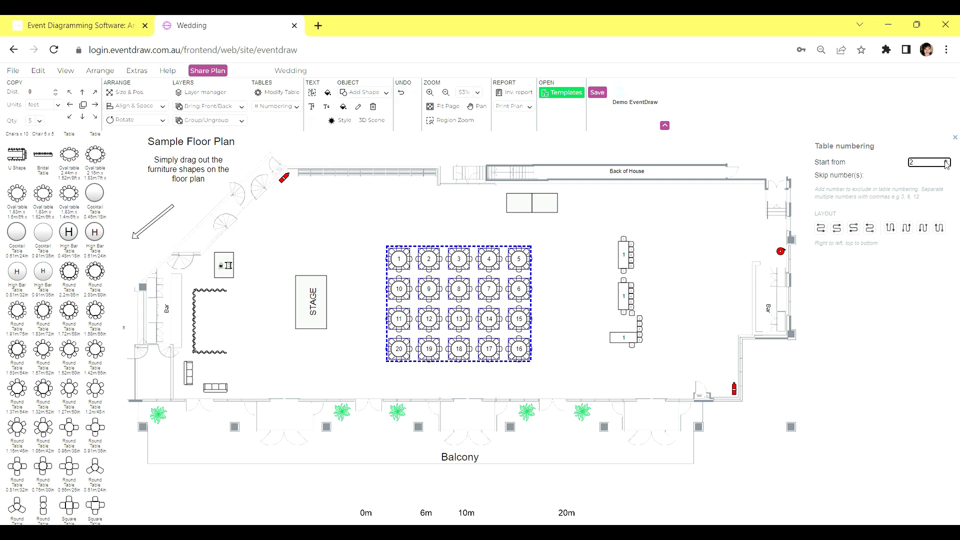
# Adjust the starting table number and reapply the left-to-right, top-to-bottom numbering layout to the selected round tables.
pyautogui.click(946, 165)
pyautogui.click(946, 160)
pyautogui.click(942, 176)
pyautogui.click(822, 238)
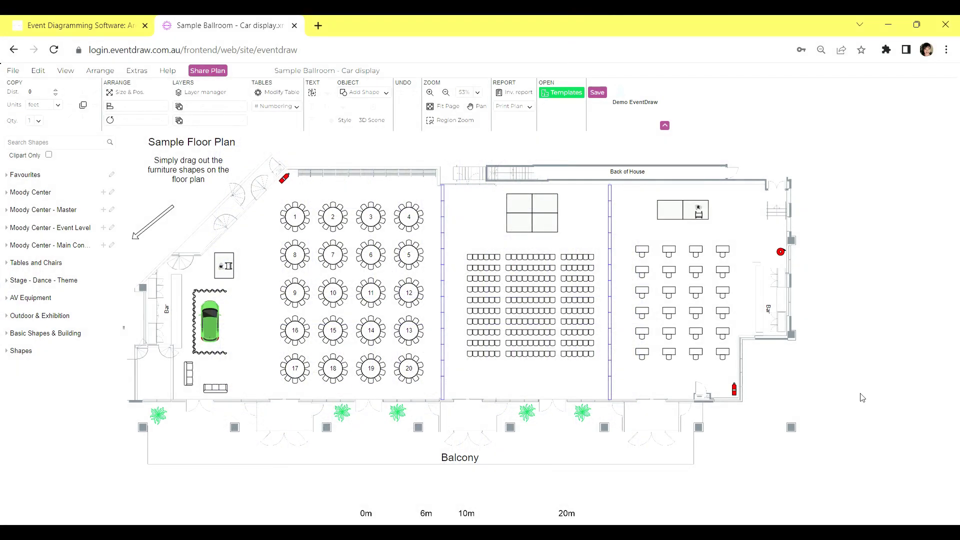
# Modify round table 1 on the Sample Ballroom car display plan so that it has 5 chairs.
pyautogui.moveTo(343, 256)
pyautogui.moveTo(268, 203); pyautogui.dragTo(320, 242)
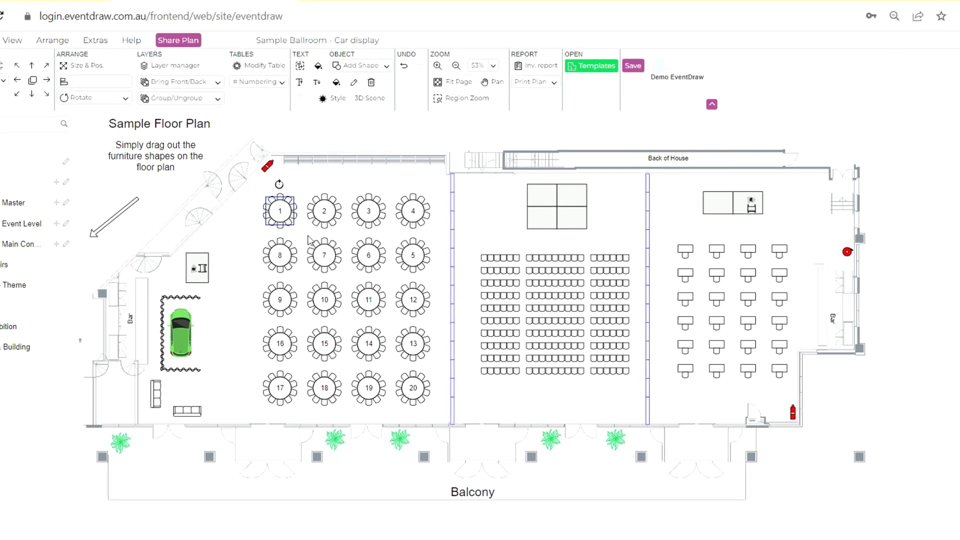
pyautogui.rightClick(265, 209)
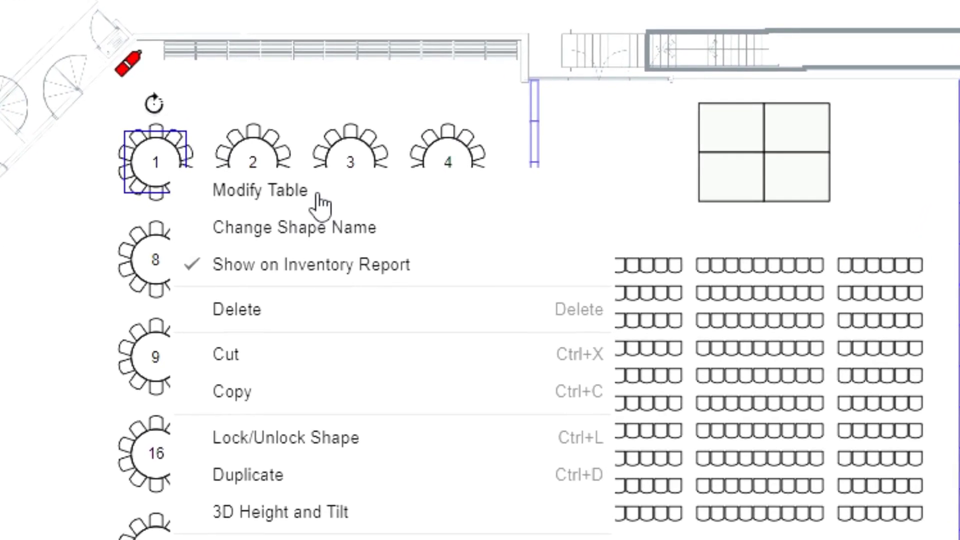
pyautogui.click(318, 196)
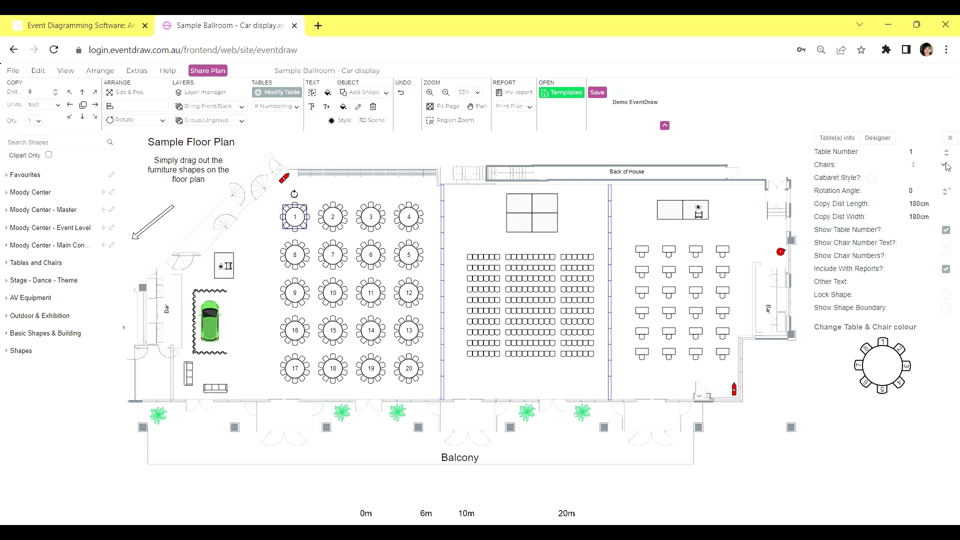
pyautogui.press('Up')
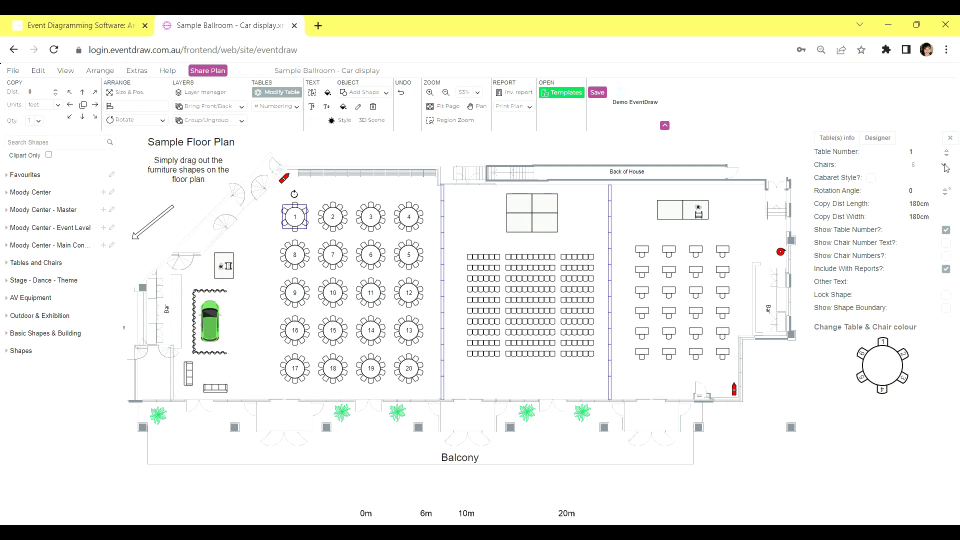
pyautogui.press('Up')
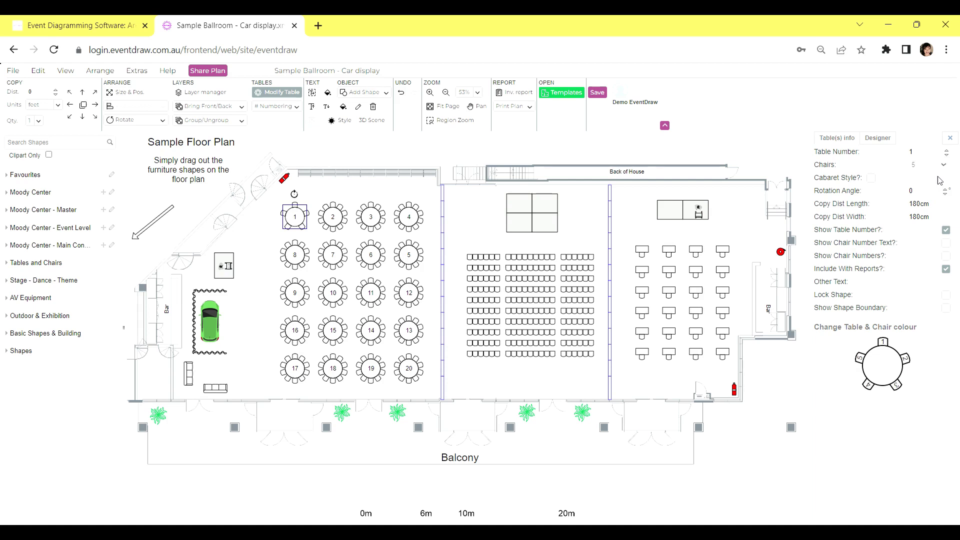
# Turn on cabaret style for table 1 and set the chair spacing level to 9.
pyautogui.click(871, 179)
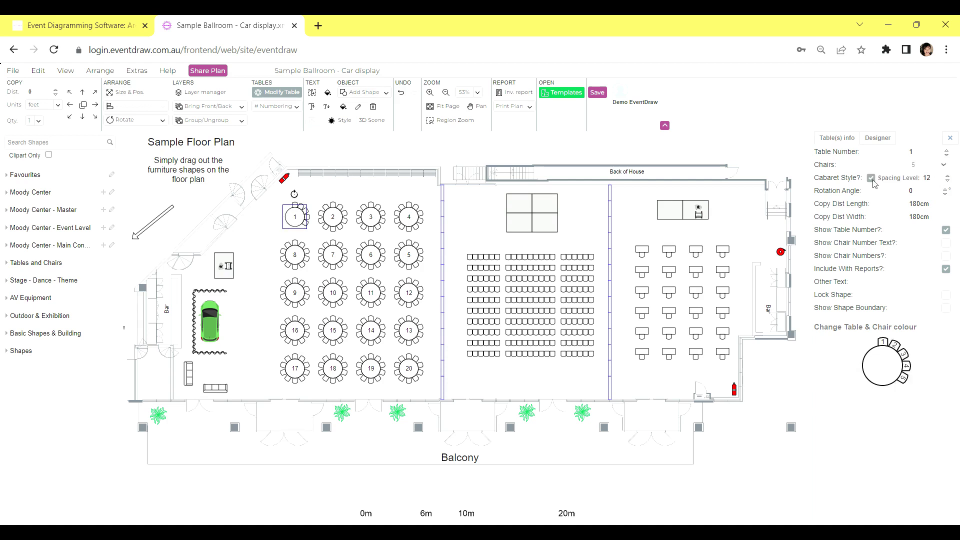
pyautogui.click(947, 181)
pyautogui.click(947, 181)
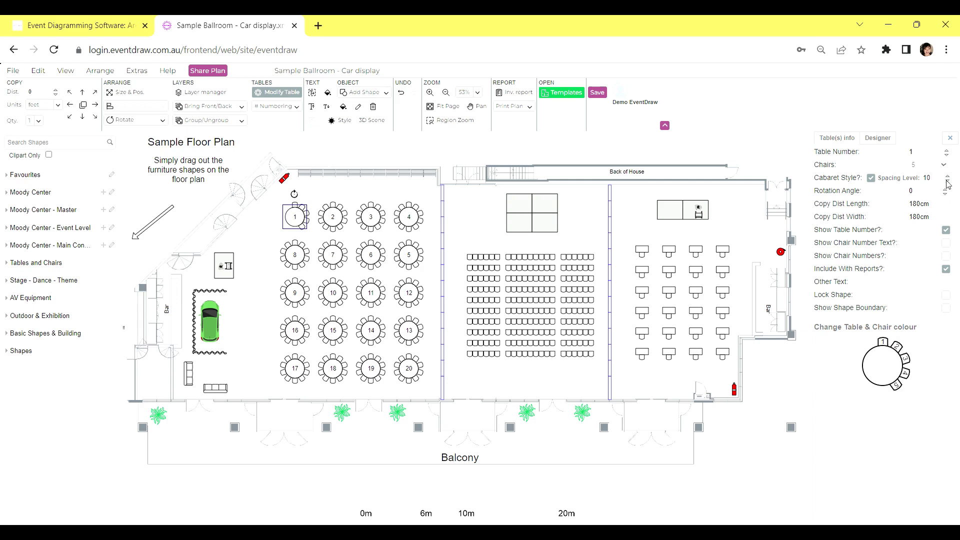
pyautogui.click(947, 181)
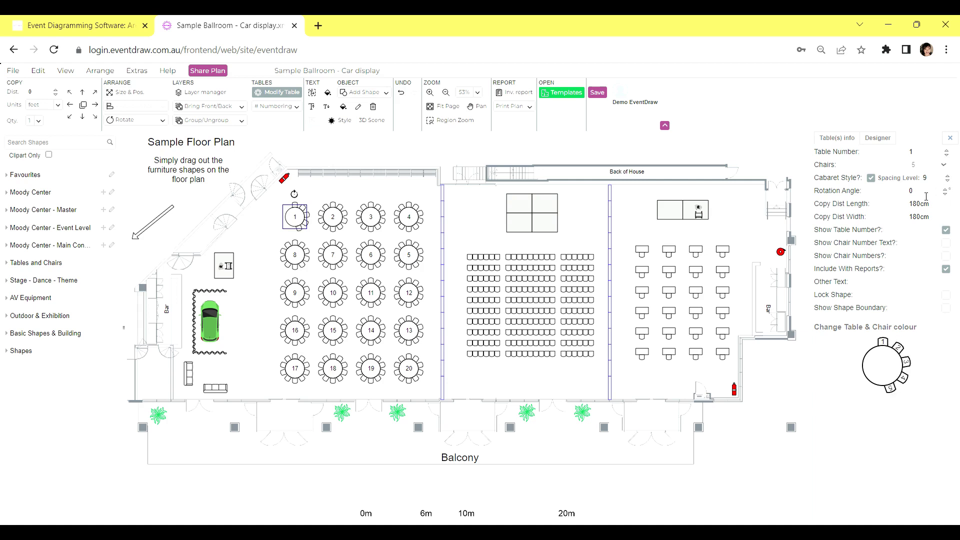
# Set table 1's rotation angle to 90 degrees.
pyautogui.click(945, 192)
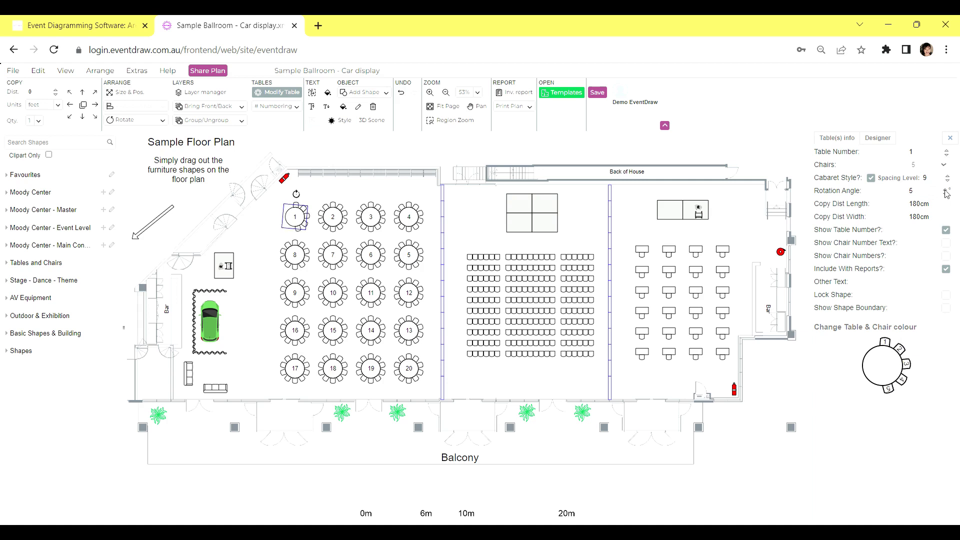
pyautogui.click(945, 191)
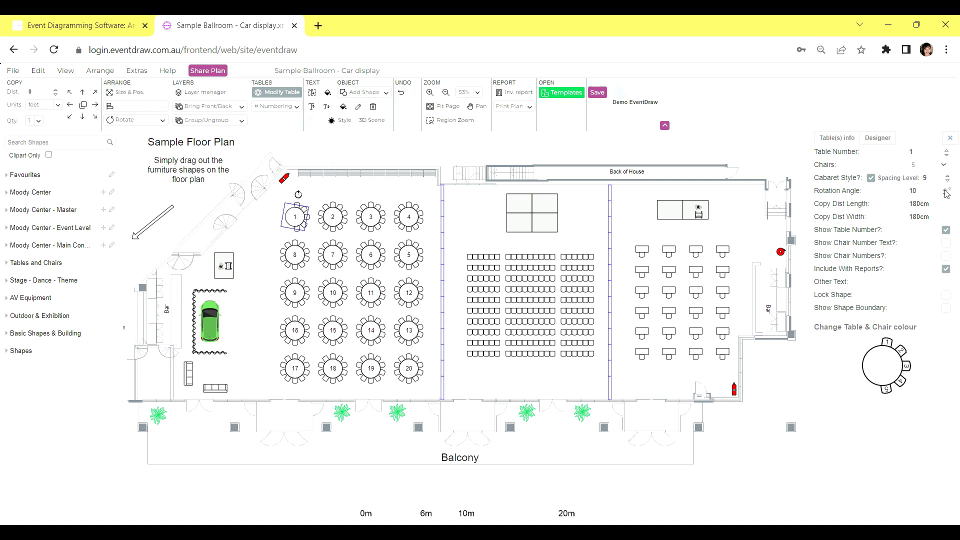
pyautogui.click(946, 192)
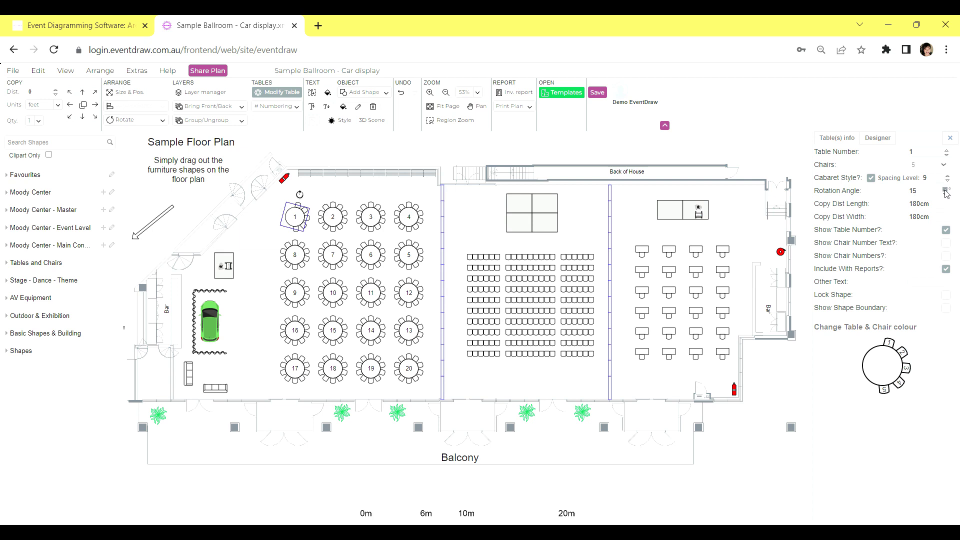
pyautogui.click(945, 192)
pyautogui.click(940, 191)
pyautogui.press('BackSpace')
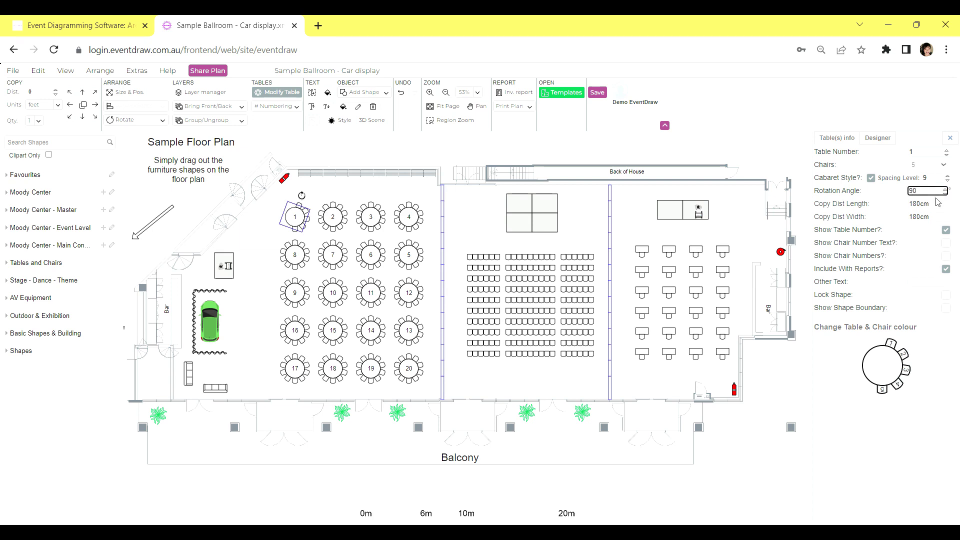
pyautogui.write('90')
pyautogui.press('Return')
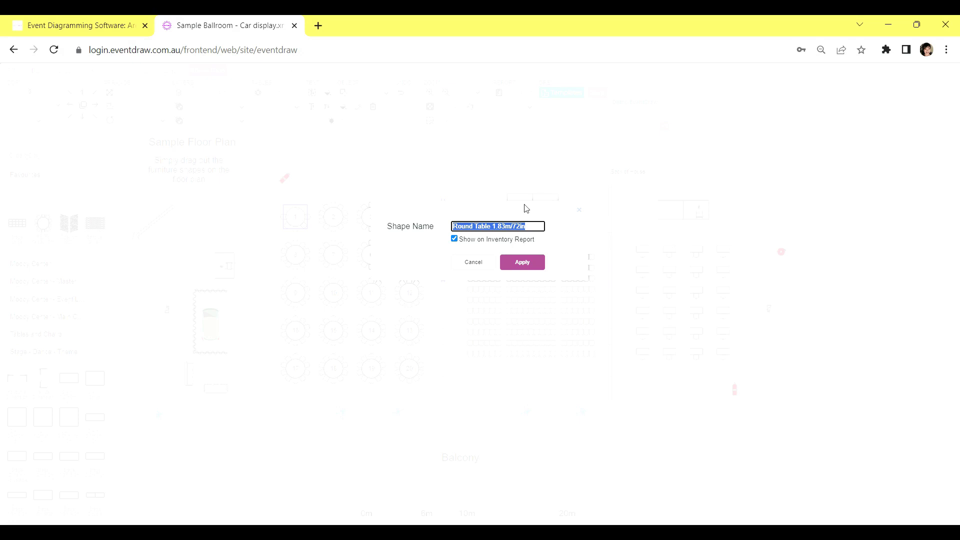
# Name the modified table shape "Round Table - Cabaret" and keep it among the favourite shapes.
pyautogui.write('Round T')
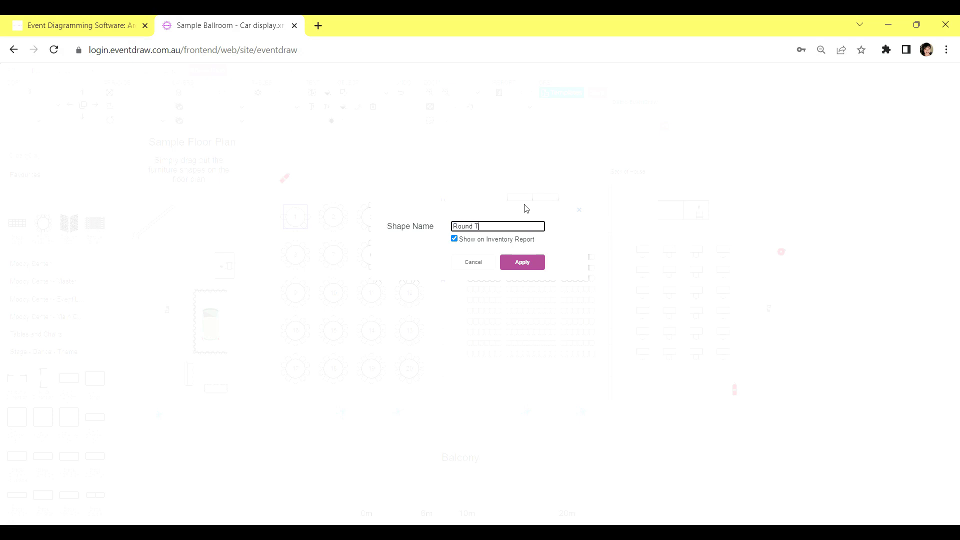
pyautogui.write('able - Ca')
pyautogui.click(533, 265)
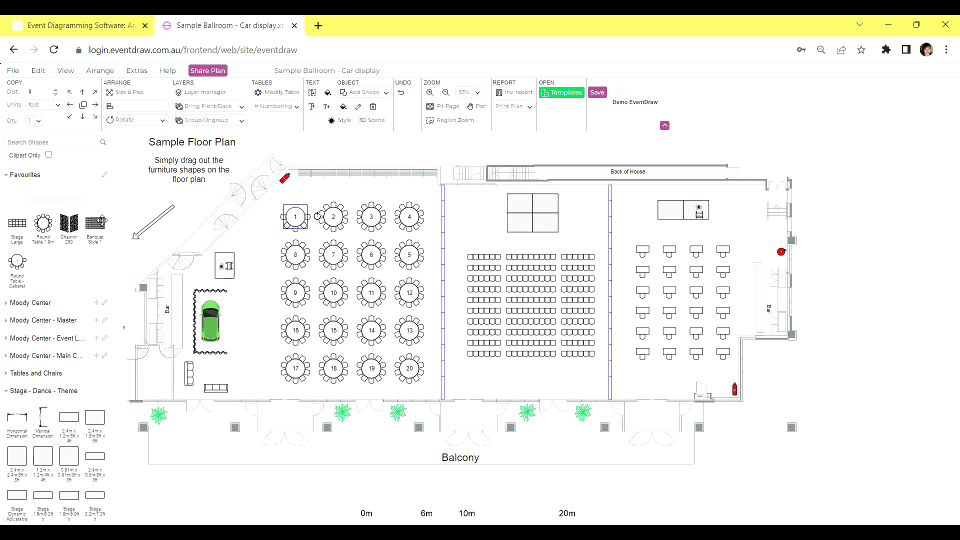
pyautogui.moveTo(22, 270)
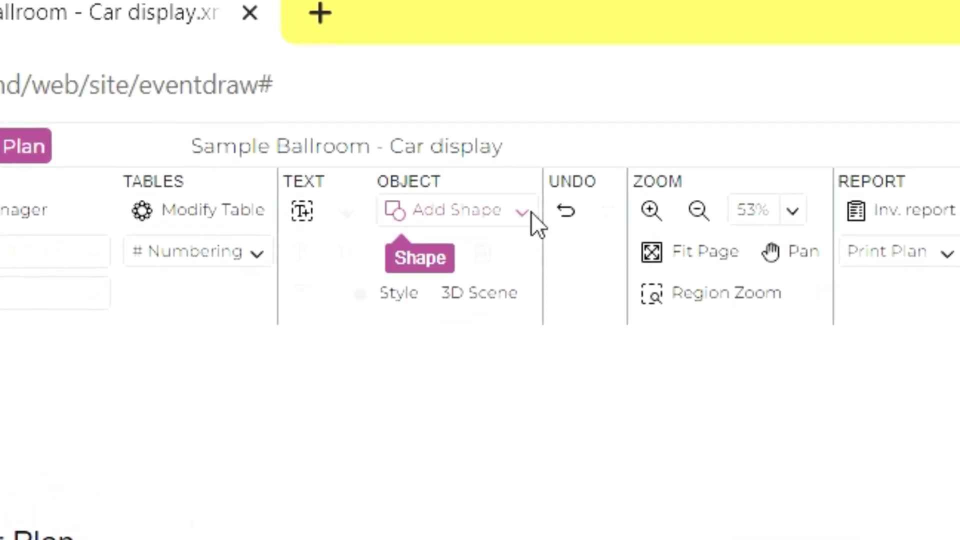
# Add a rectangle shape and place it in the middle room, above the theatre seating beside the left partition.
pyautogui.click(529, 218)
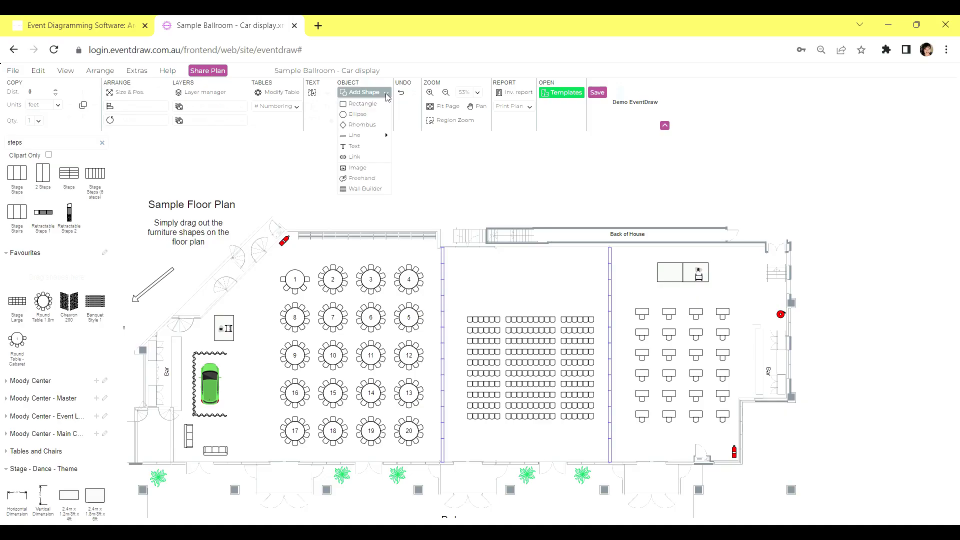
pyautogui.click(378, 106)
pyautogui.moveTo(465, 393); pyautogui.dragTo(477, 271)
# Set the rectangle's size to 15 ft long and 10 ft wide.
pyautogui.hotkey('ctrl', 'shift', 'm')
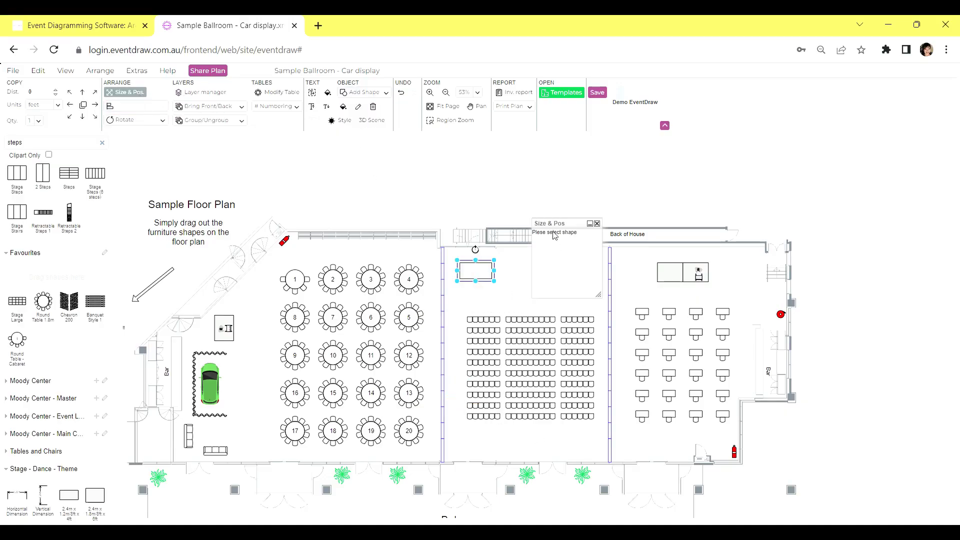
pyautogui.click(510, 281)
pyautogui.click(490, 274)
pyautogui.click(570, 255)
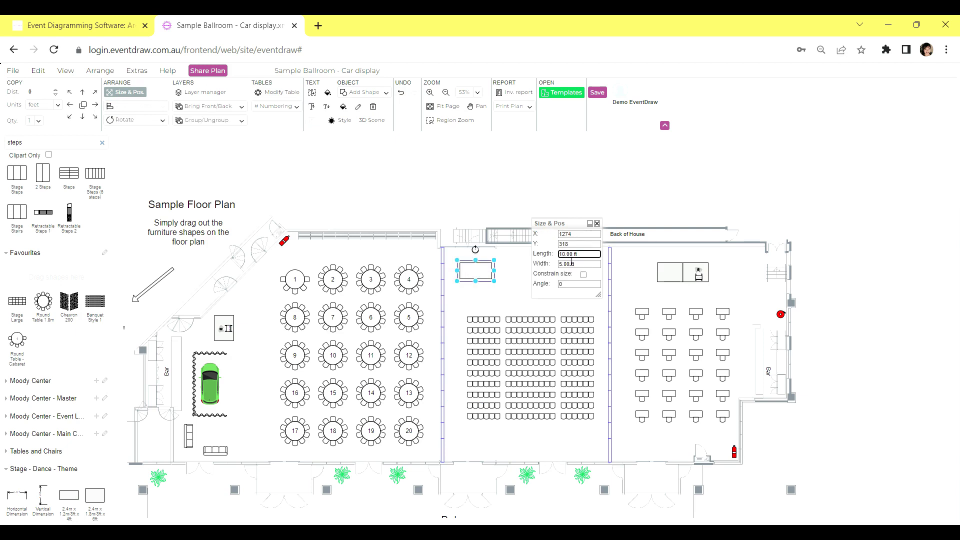
pyautogui.press('Return')
pyautogui.click(559, 267)
pyautogui.press('Delete')
pyautogui.write('10')
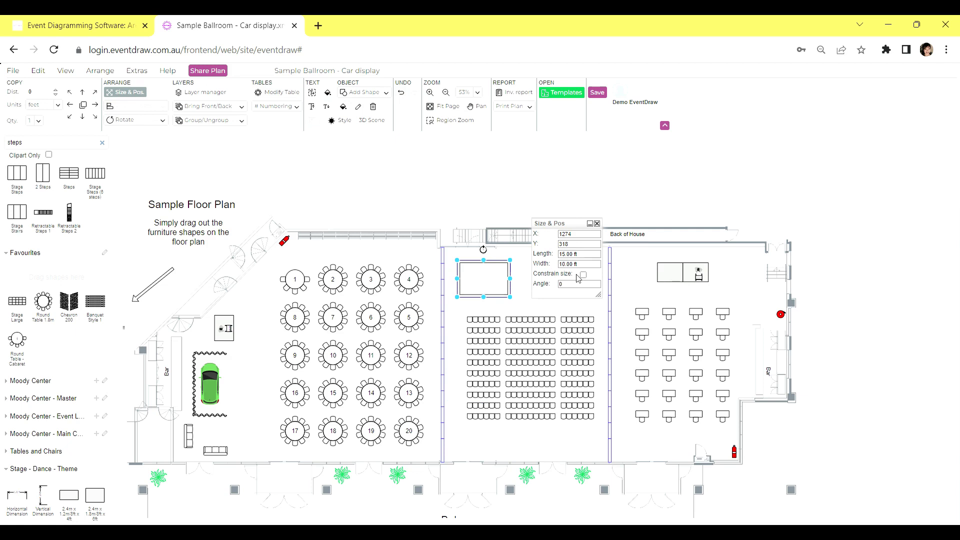
pyautogui.click(597, 224)
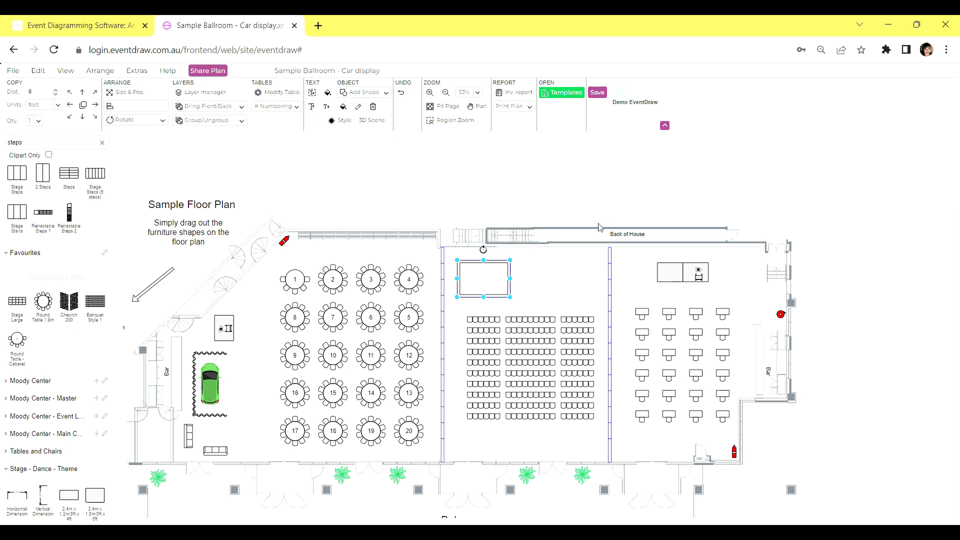
# Duplicate the rectangle and place the copy beside it, just to the right of the original.
pyautogui.click(102, 110)
pyautogui.moveTo(507, 248); pyautogui.dragTo(539, 281)
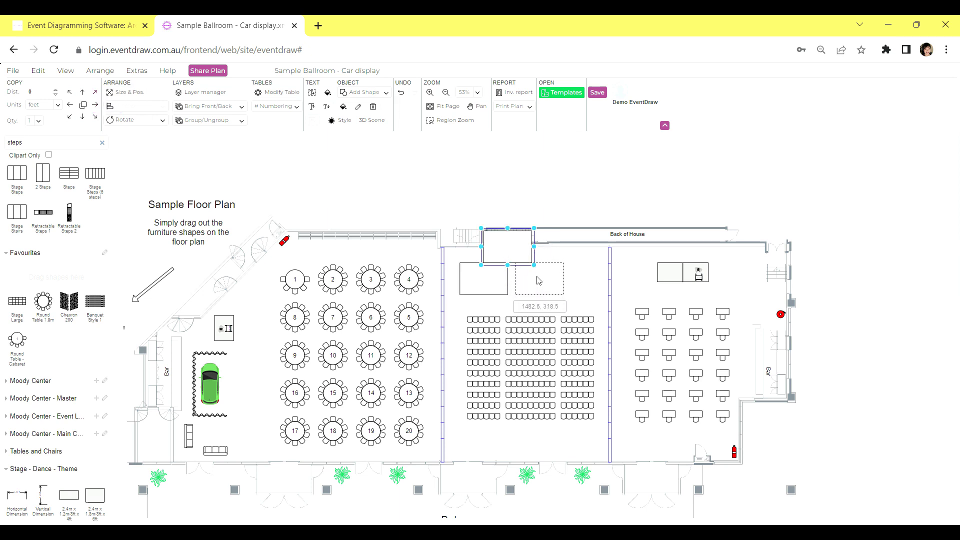
pyautogui.click(577, 292)
# Select both rectangles above the theatre seating and group them.
pyautogui.moveTo(452, 260); pyautogui.dragTo(575, 303)
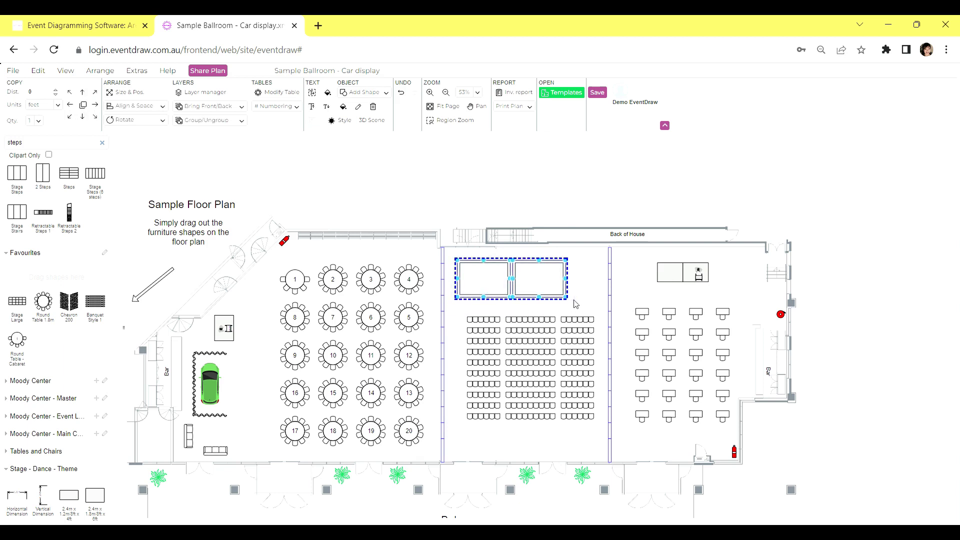
pyautogui.rightClick(509, 278)
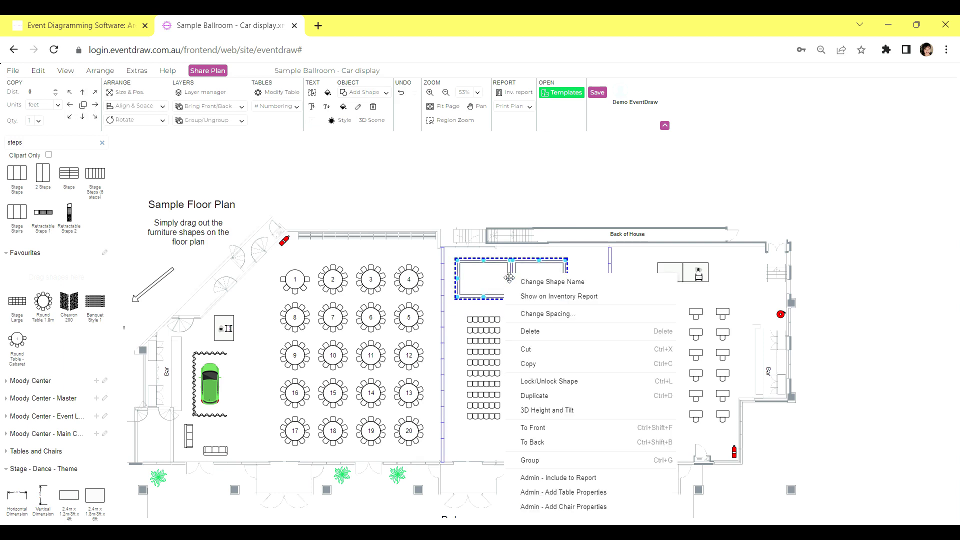
pyautogui.click(545, 459)
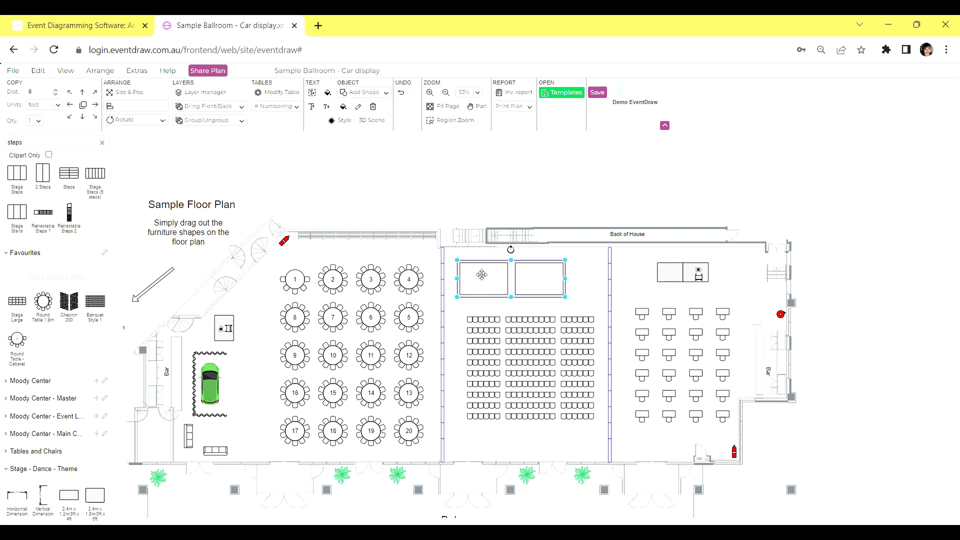
# Shrink the grouped rectangles slightly and move them to the centre of the space above the theatre seating.
pyautogui.click(595, 288)
pyautogui.click(515, 279)
pyautogui.moveTo(564, 296)
pyautogui.mouseDown()
pyautogui.moveTo(528, 283)
pyautogui.moveTo(549, 288)
pyautogui.mouseUp()
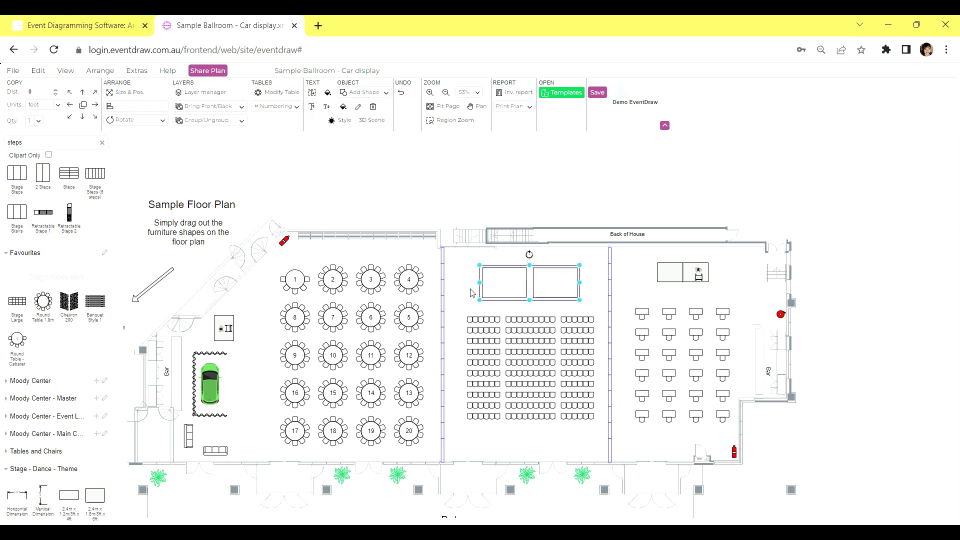
pyautogui.press('Escape')
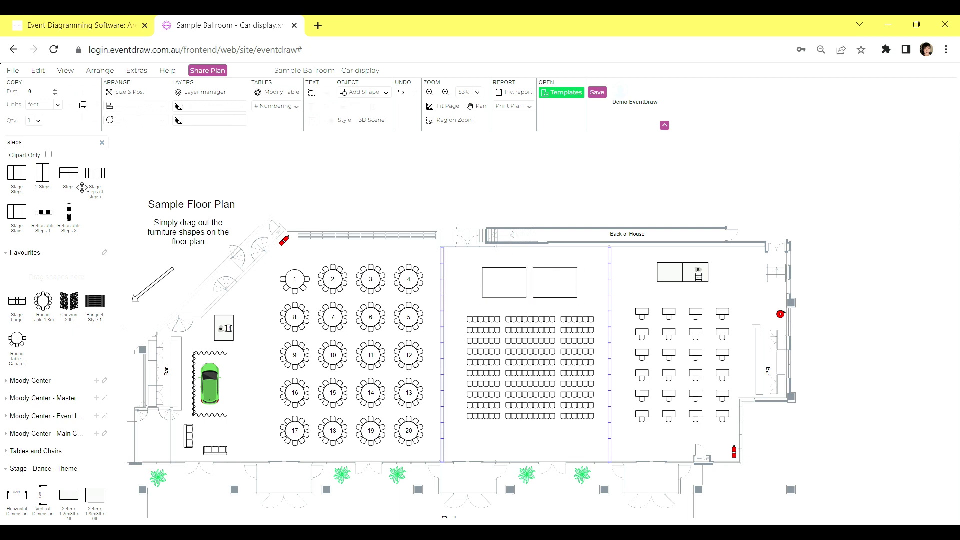
# Clear the shape search and save the grouped rectangles above the theatre seating to Favourites as Stage 2.
pyautogui.click(102, 143)
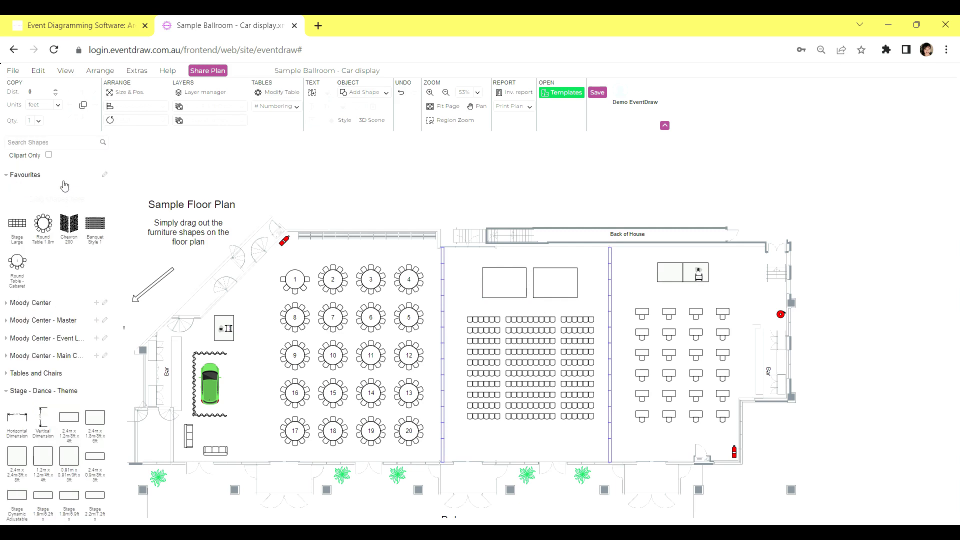
pyautogui.moveTo(456, 255); pyautogui.dragTo(593, 315)
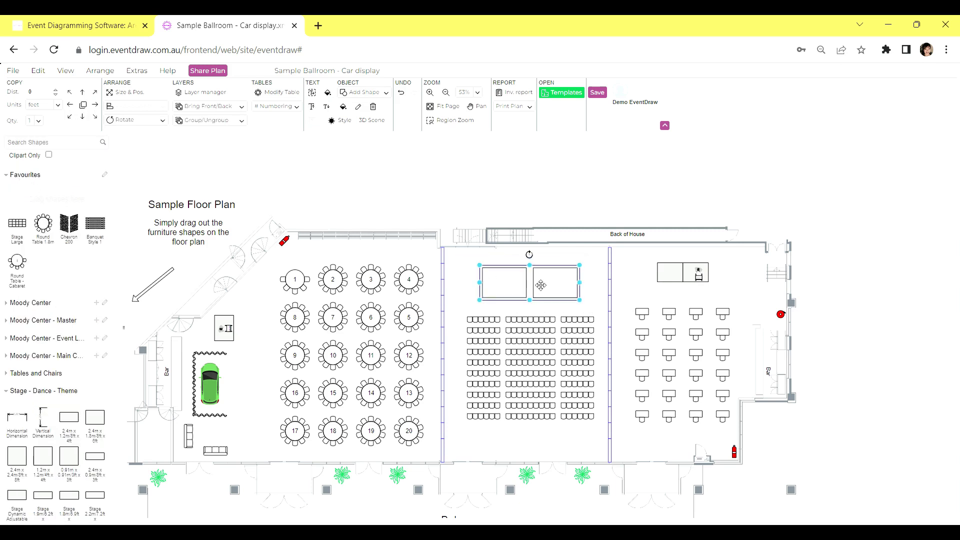
pyautogui.moveTo(540, 285); pyautogui.dragTo(65, 205)
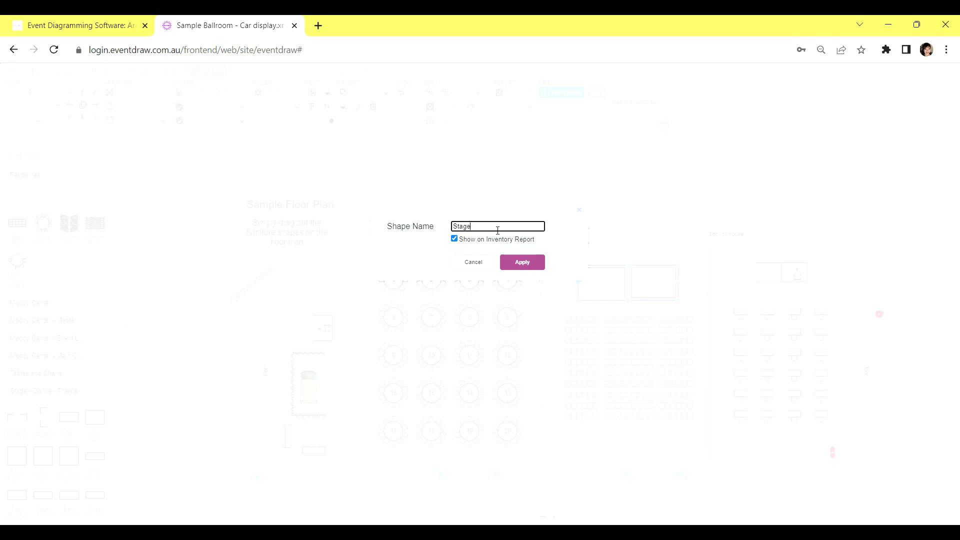
pyautogui.click(521, 264)
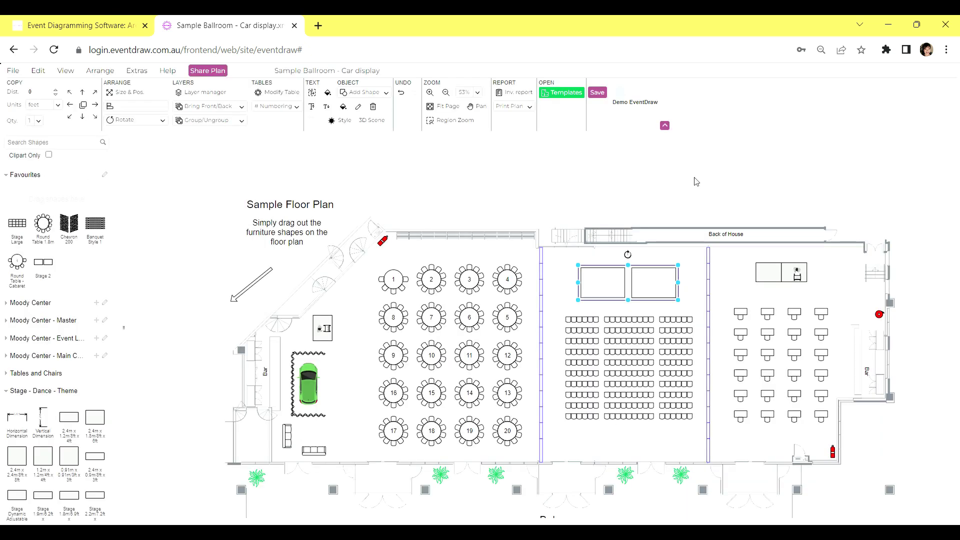
pyautogui.click(49, 270)
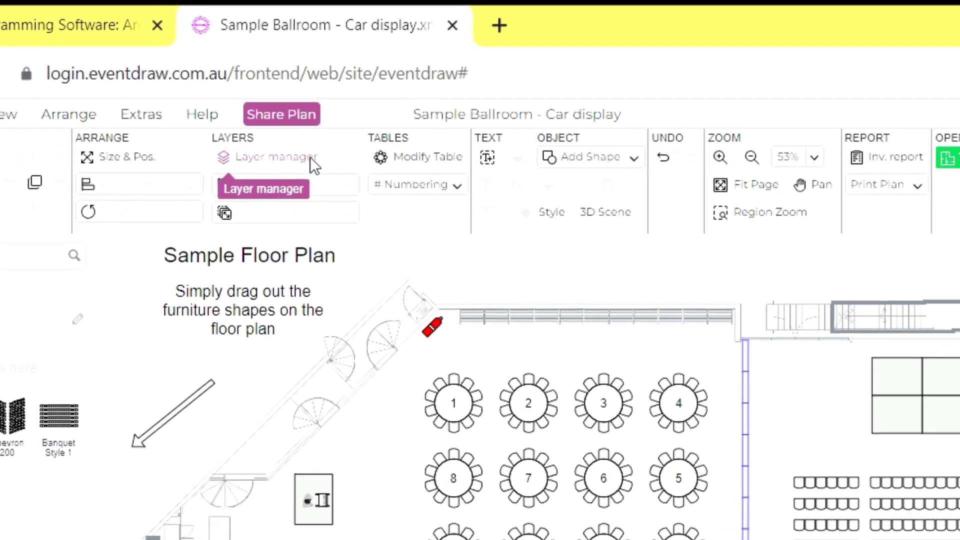
# Open the layer manager and switch the two Event Layout layers and the Operable Wall layer off and on again.
pyautogui.click(331, 172)
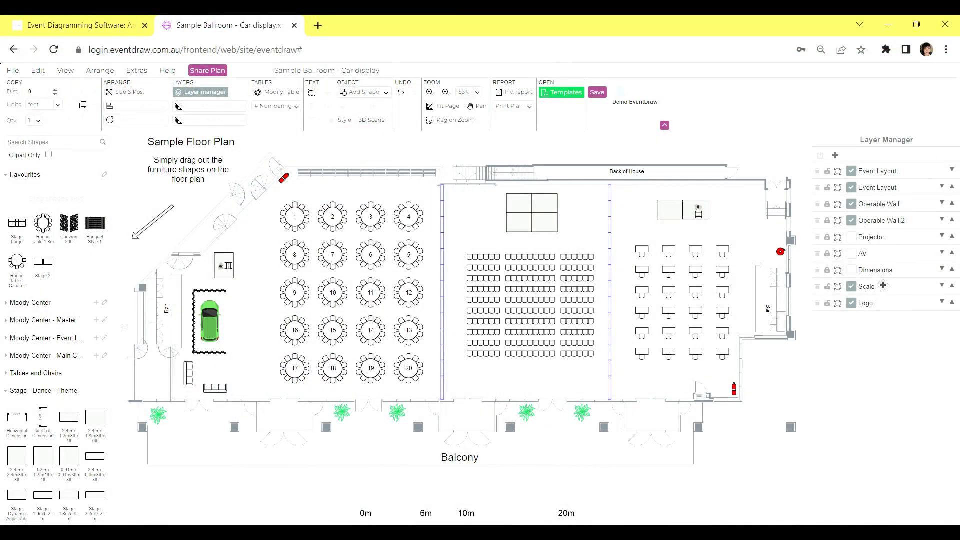
pyautogui.click(852, 171)
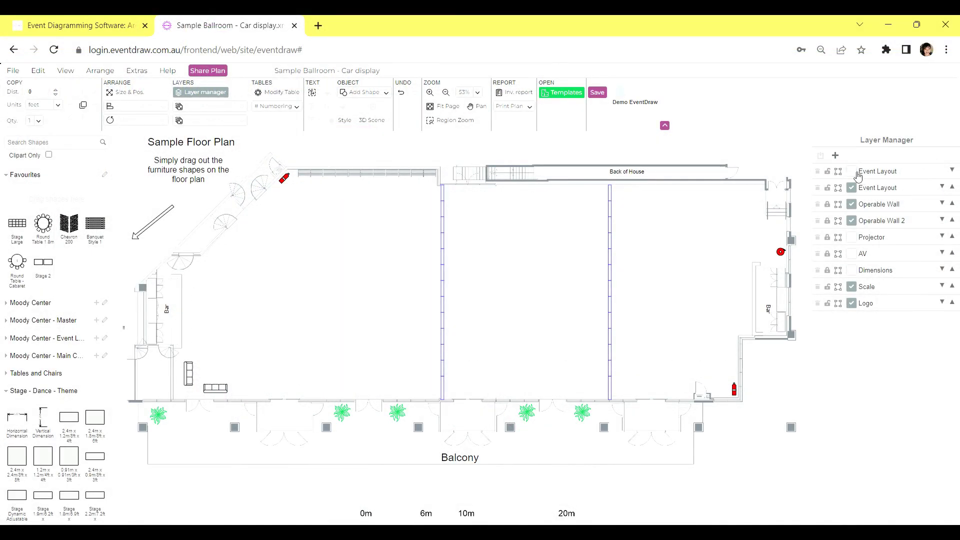
pyautogui.hotkey('ctrl', 'z')
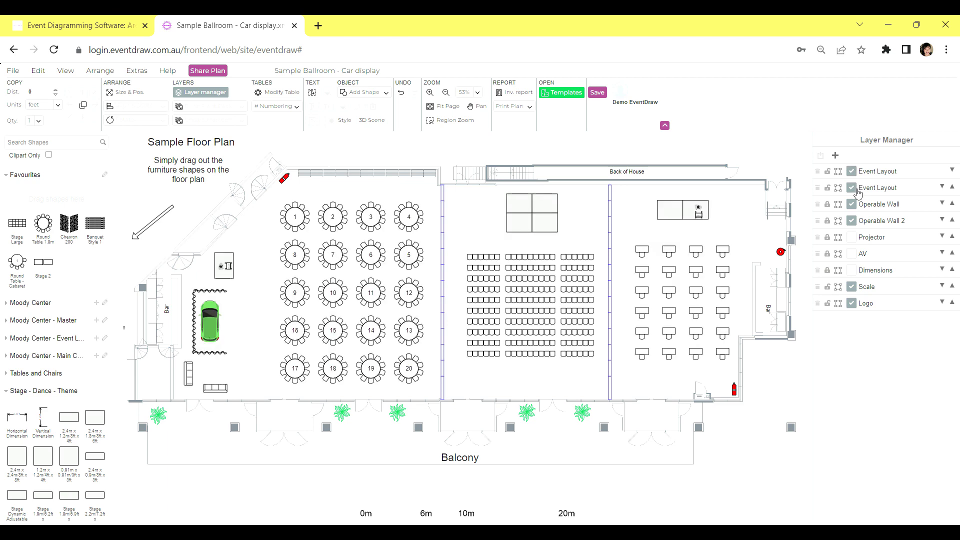
pyautogui.click(858, 193)
pyautogui.click(858, 193)
pyautogui.click(859, 208)
pyautogui.click(858, 207)
# Add a new layer named Test.
pyautogui.click(836, 156)
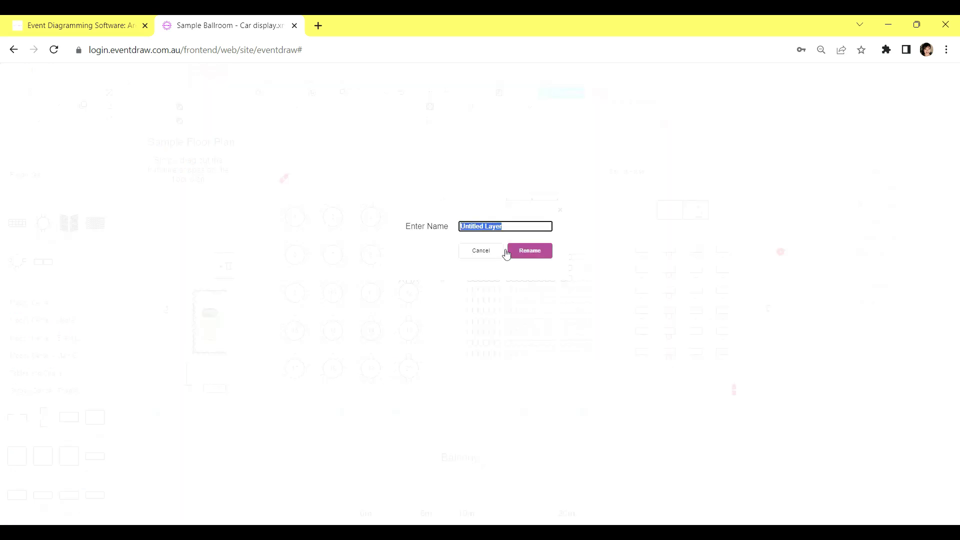
pyautogui.write('Test')
pyautogui.click(529, 253)
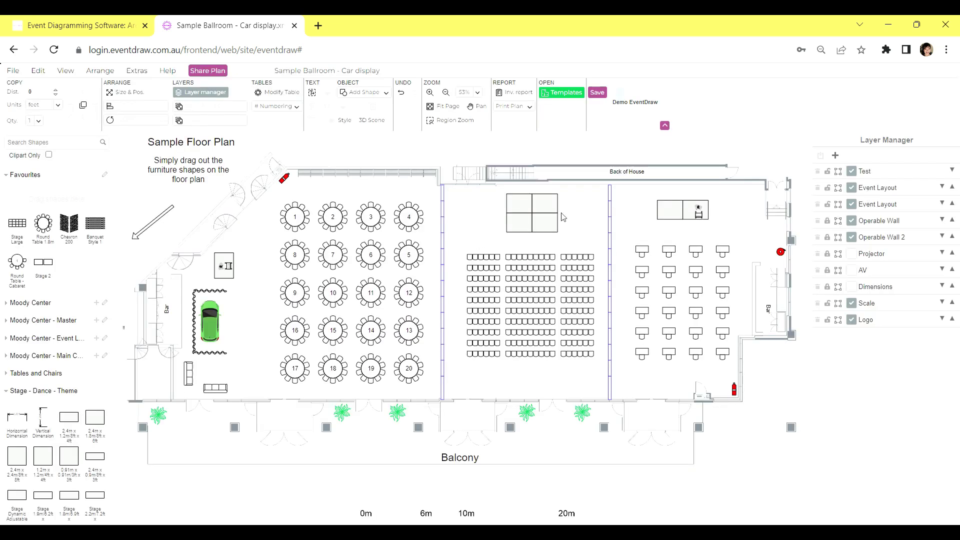
# Assign the row of tables 17 to 20 to the Test layer and toggle that layer's visibility.
pyautogui.moveTo(277, 358); pyautogui.dragTo(428, 391)
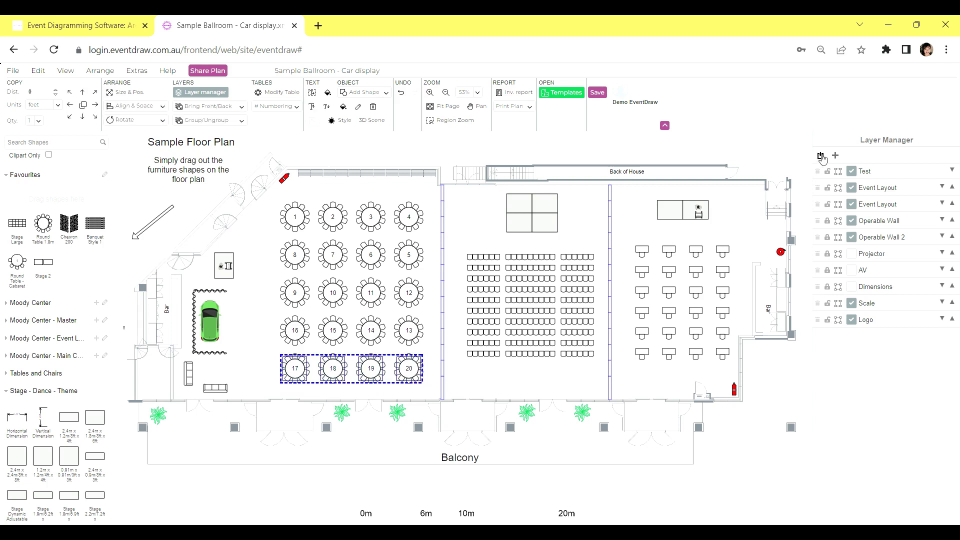
pyautogui.click(843, 170)
pyautogui.click(843, 173)
pyautogui.click(859, 178)
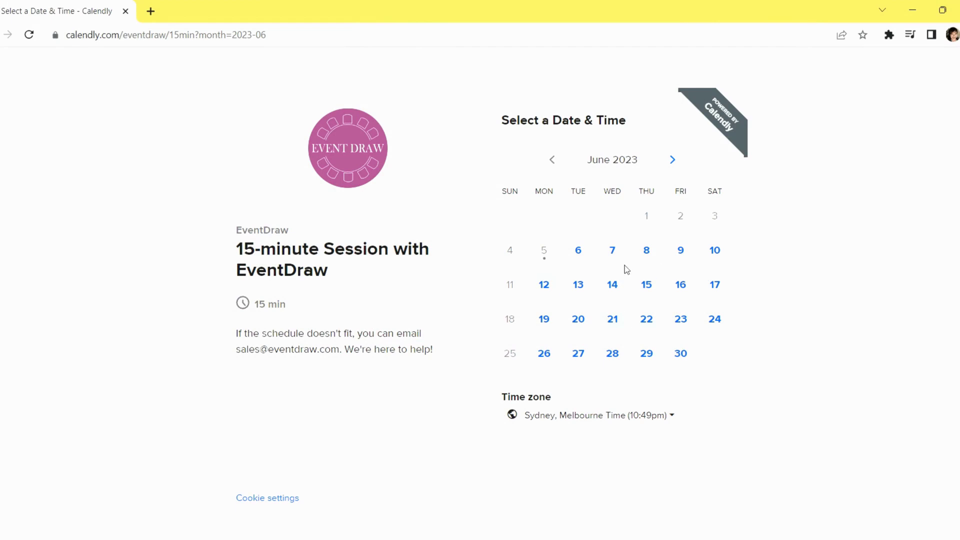
# On the Calendly booking page, choose 12 June 2023 and a time slot for the 15-minute EventDraw session.
pyautogui.click(544, 284)
pyautogui.moveTo(829, 245); pyautogui.dragTo(846, 324)
pyautogui.click(748, 330)
pyautogui.click(760, 325)
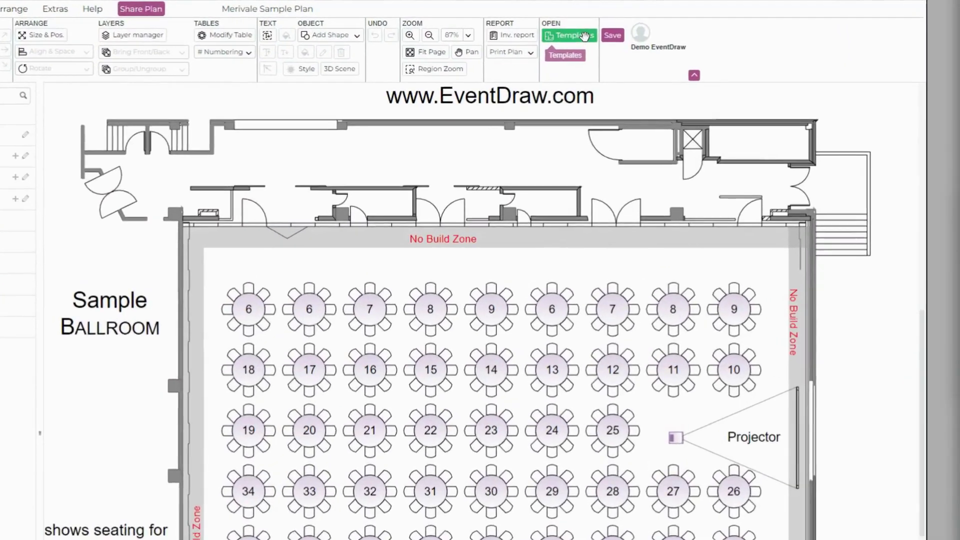
# In the EventDraw templates, move the Radisson Cebu- Ballroom A Sample plan to the Carpark folder under GCCEC.
pyautogui.click(584, 36)
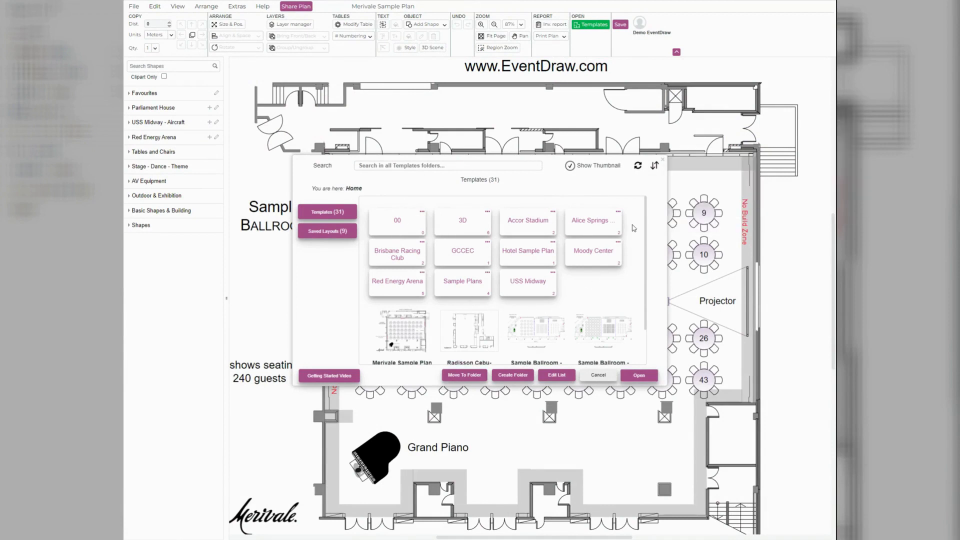
pyautogui.click(469, 333)
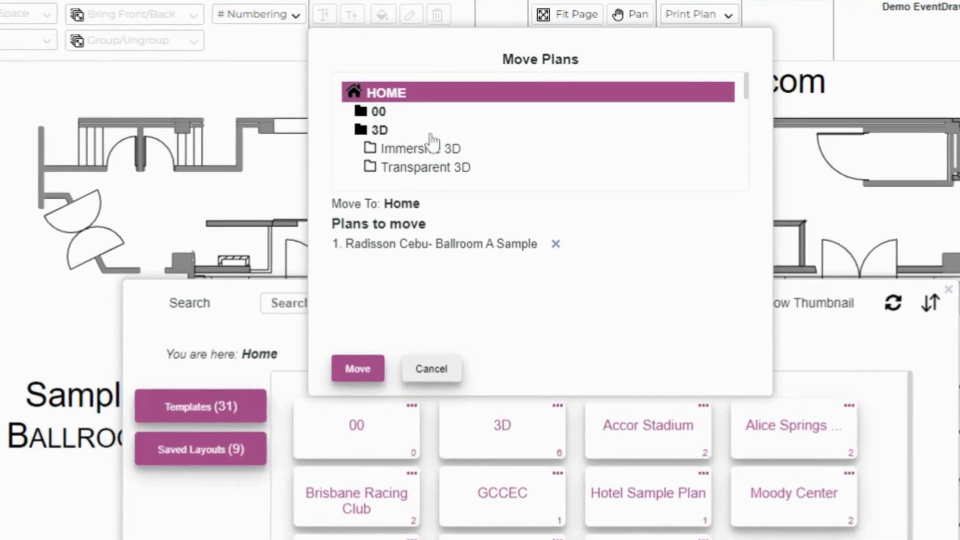
pyautogui.scroll(-3, 433, 148)
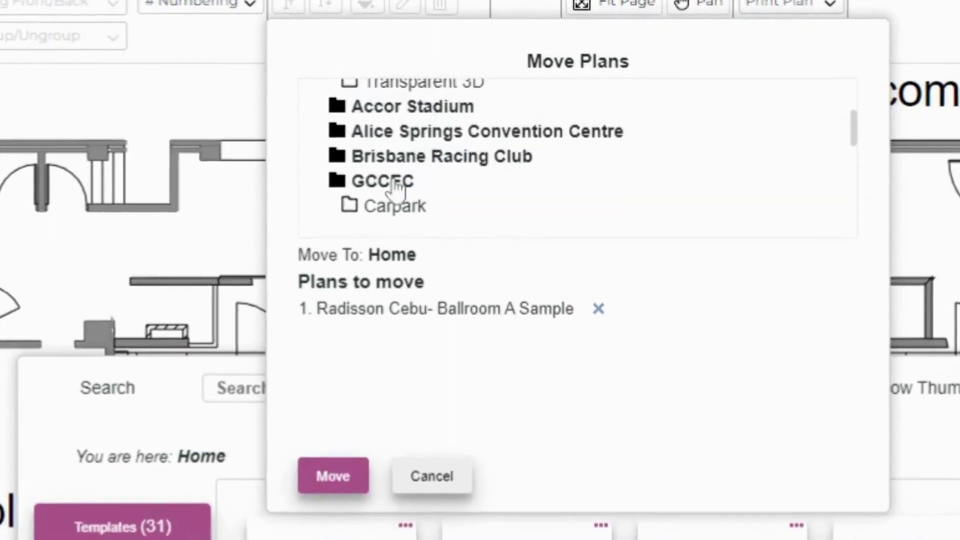
pyautogui.click(401, 161)
pyautogui.click(393, 215)
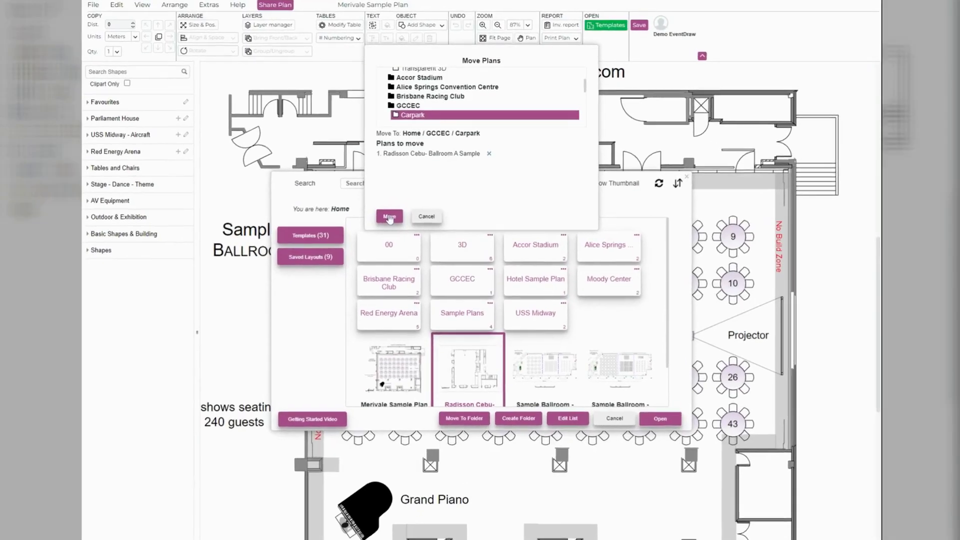
pyautogui.click(390, 216)
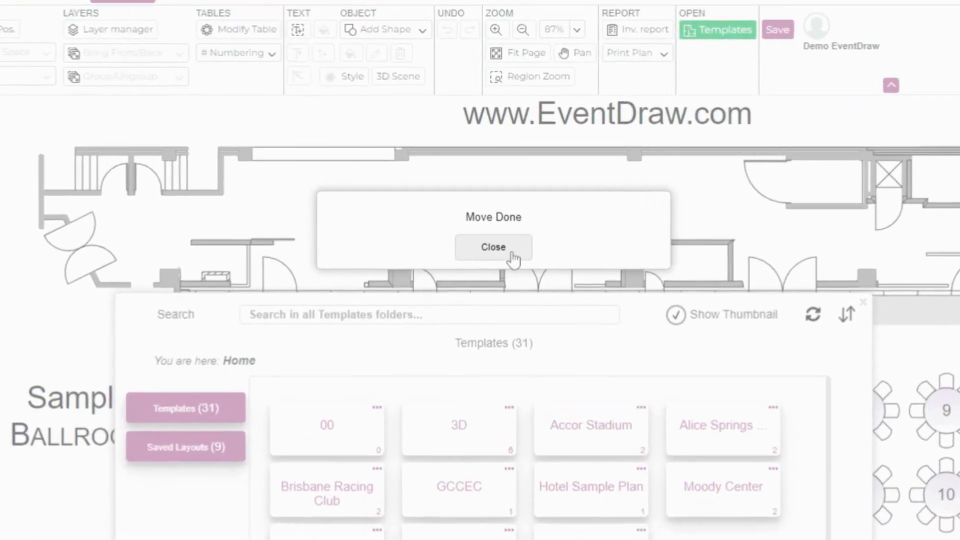
pyautogui.click(516, 274)
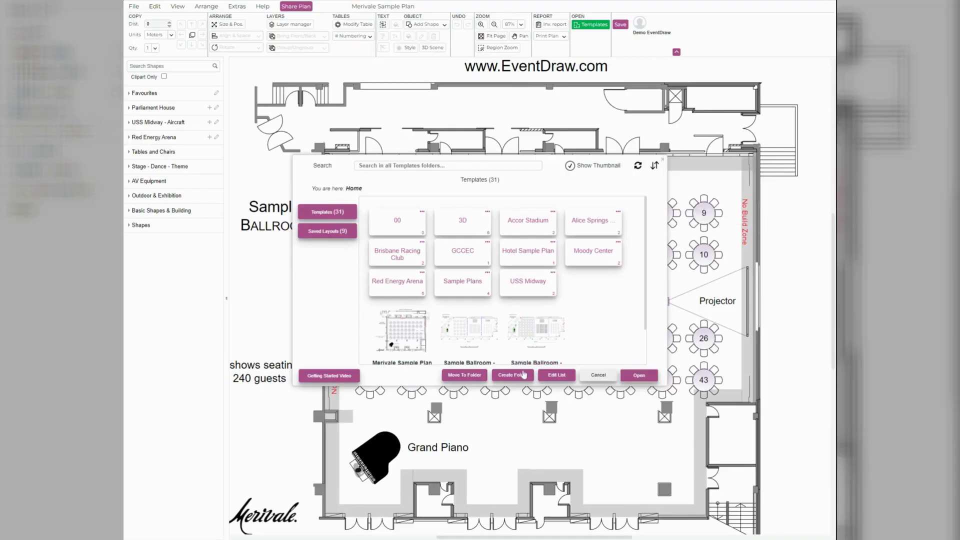
# Create a template folder named Test Folder Layout in Home.
pyautogui.click(522, 376)
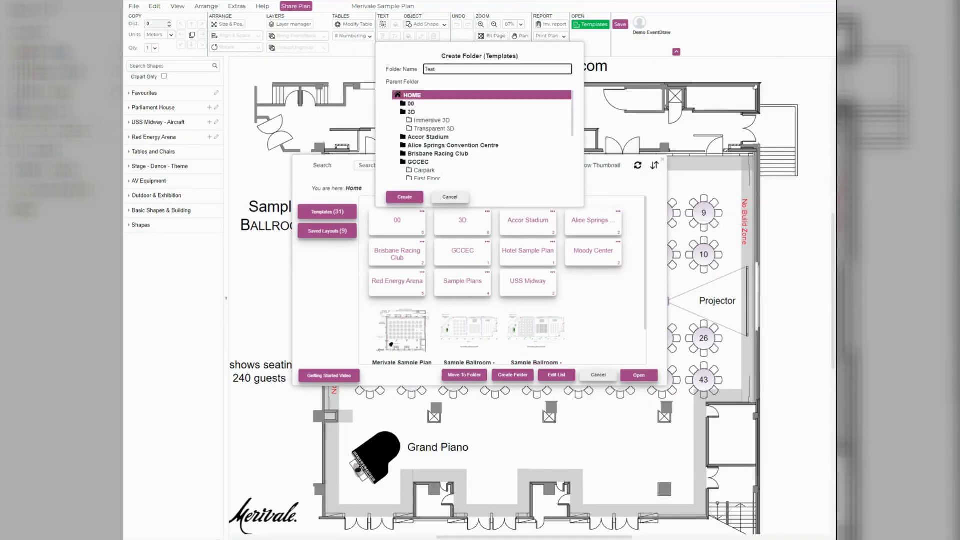
pyautogui.click(405, 198)
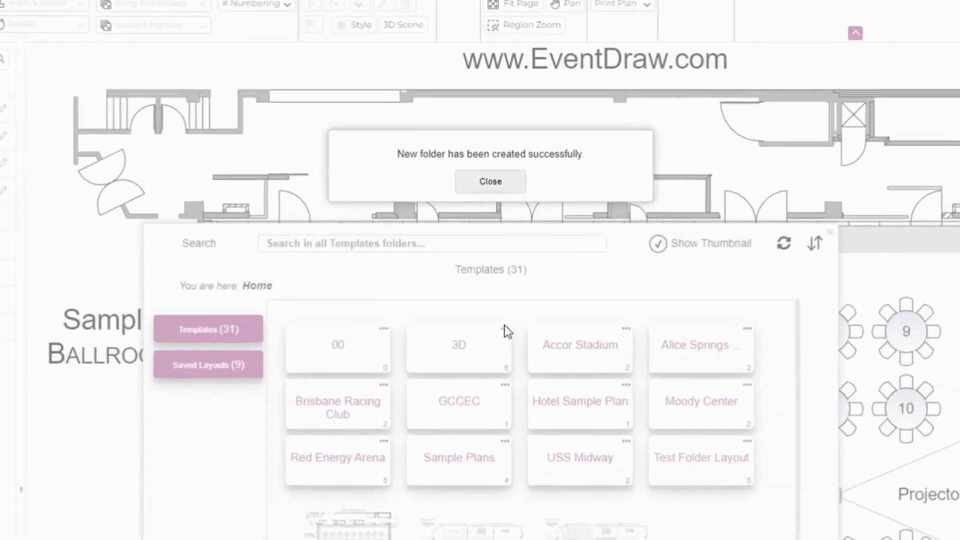
pyautogui.click(502, 184)
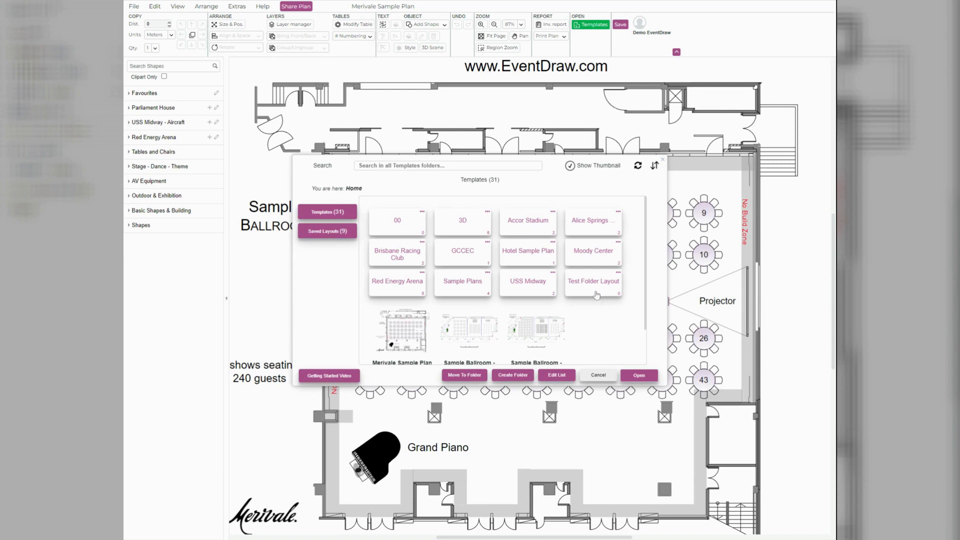
# Create a subfolder named Max Capacity Plans inside Test Folder Layout.
pyautogui.click(599, 284)
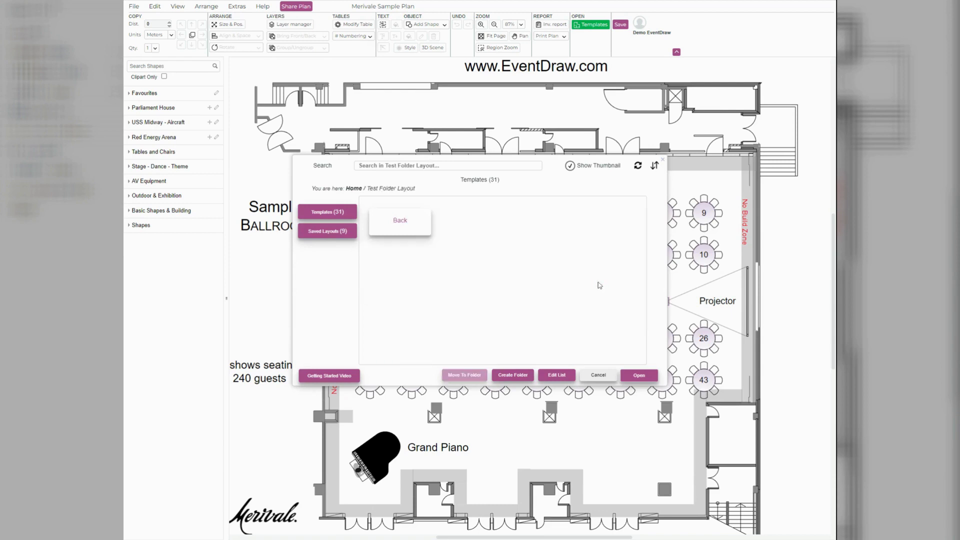
pyautogui.click(514, 375)
pyautogui.click(453, 69)
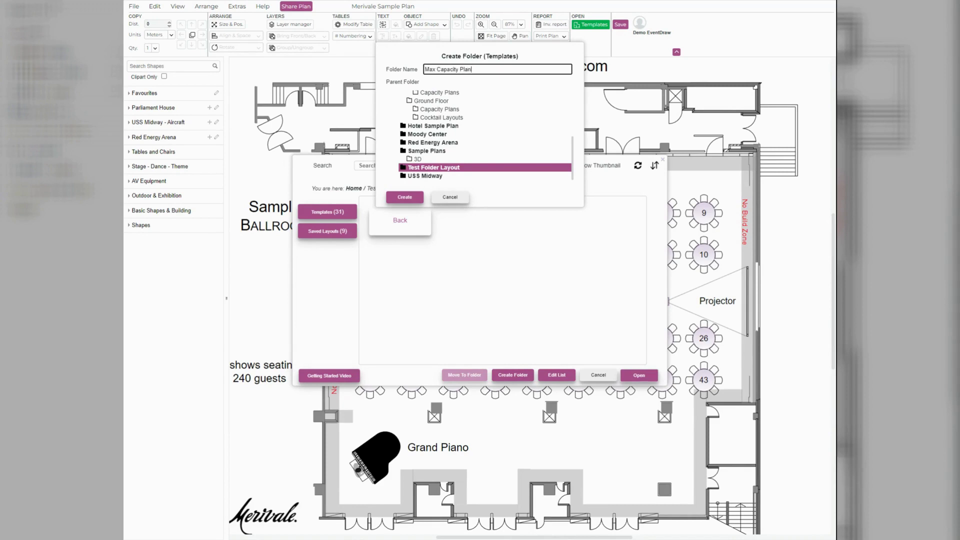
pyautogui.click(409, 198)
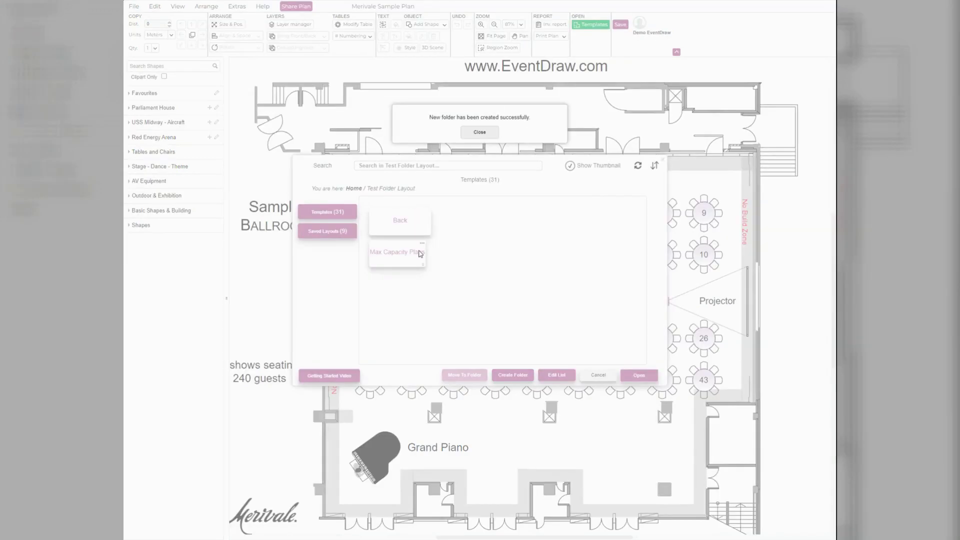
pyautogui.click(482, 132)
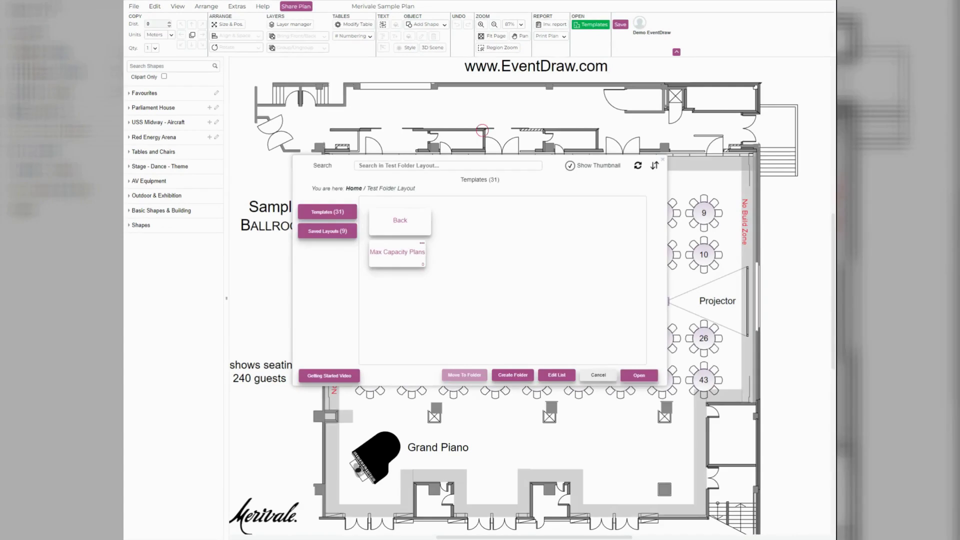
# Check the rename and delete options of the Max Capacity Plans folder and return to the Home templates folder.
pyautogui.click(422, 244)
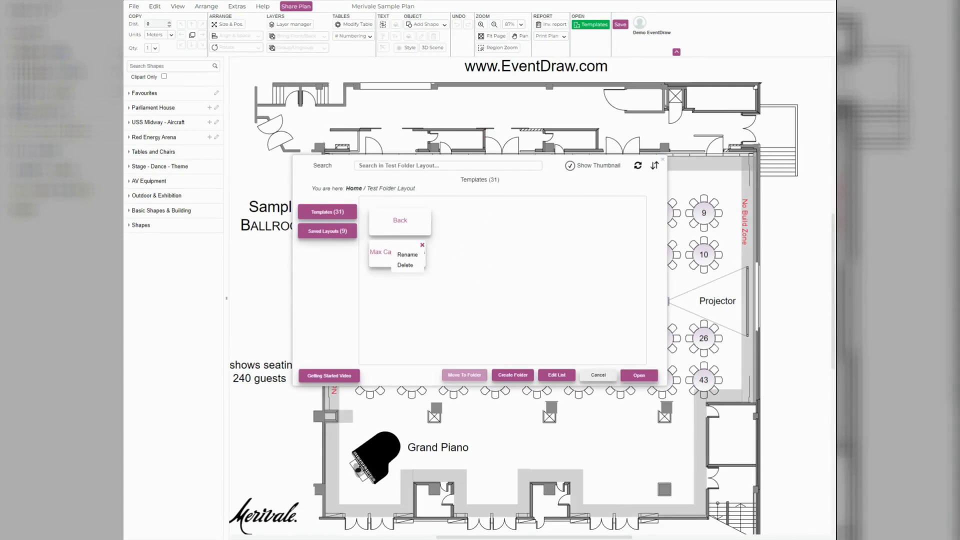
pyautogui.click(423, 245)
pyautogui.click(415, 298)
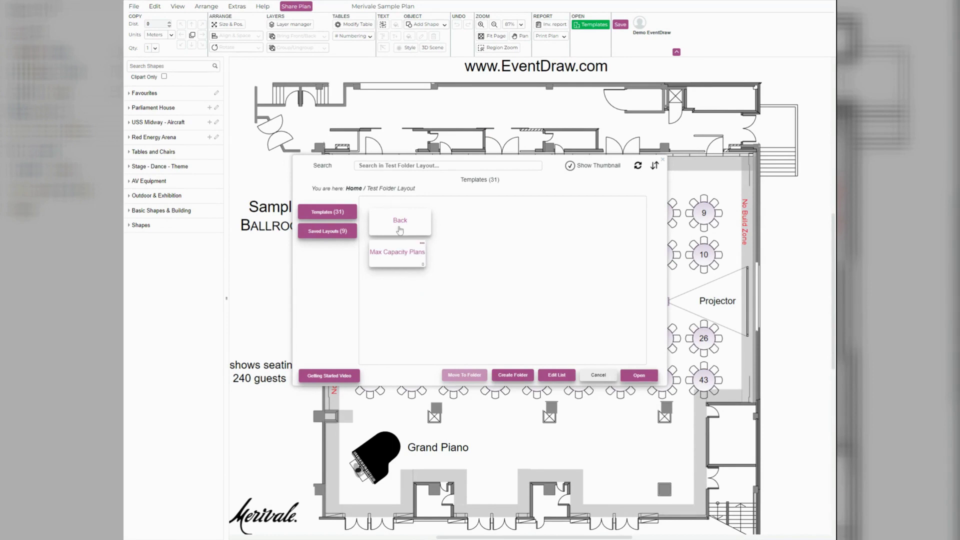
pyautogui.click(354, 188)
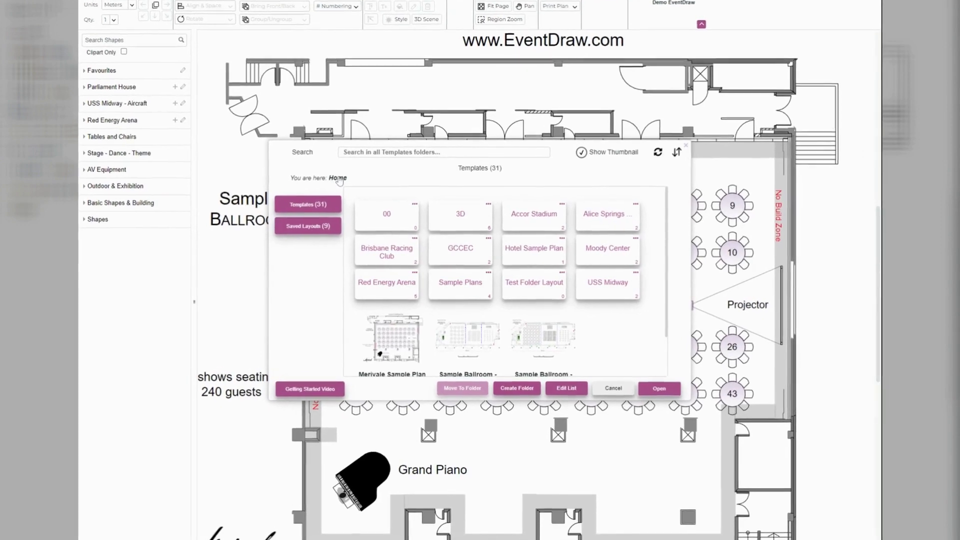
# Look at the saved layouts and the folder creation options without creating a folder.
pyautogui.click(305, 226)
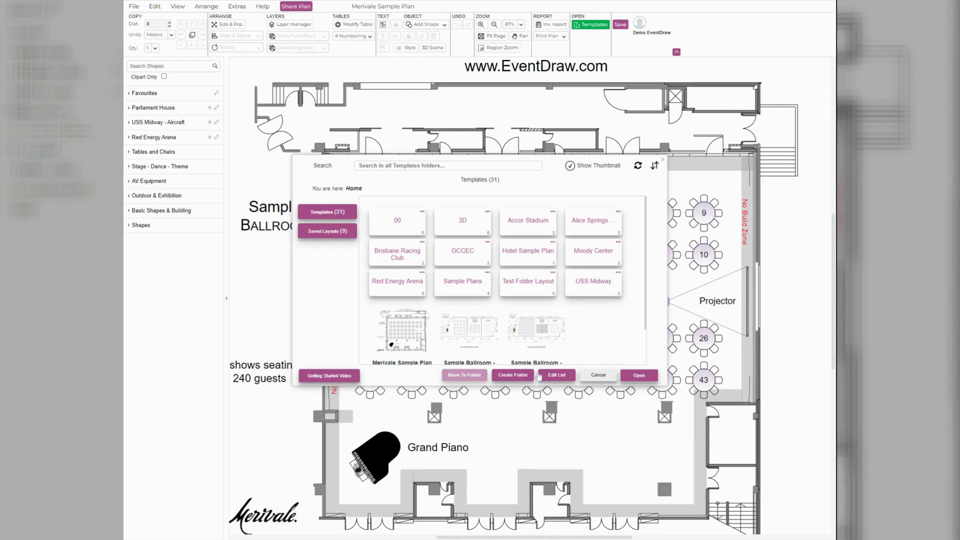
pyautogui.click(513, 375)
pyautogui.click(450, 198)
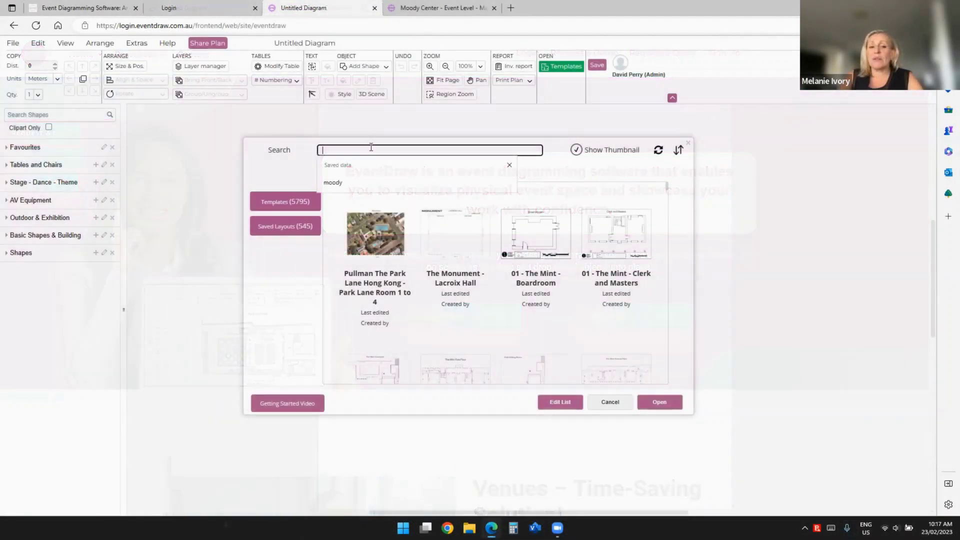
# Search the templates for "alice".
pyautogui.click(371, 149)
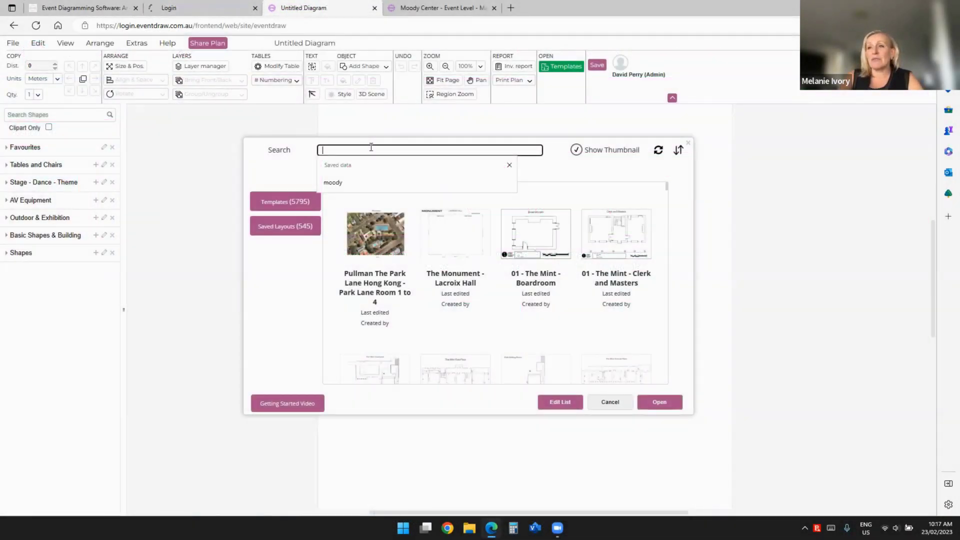
pyautogui.write('a')
pyautogui.write('lice')
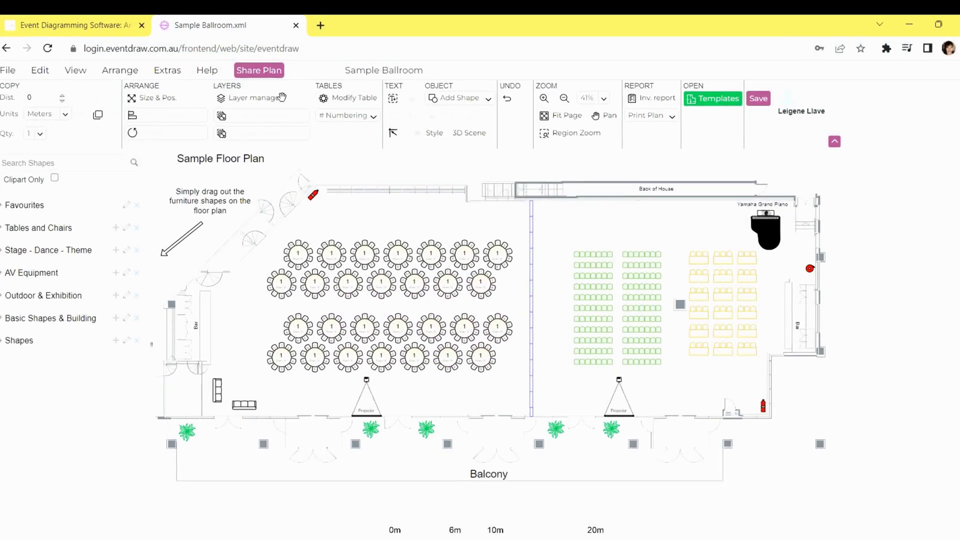
# Start sharing the Sample Ballroom plan and save it as an event named Test Plan dated 12/05/2023.
pyautogui.click(281, 85)
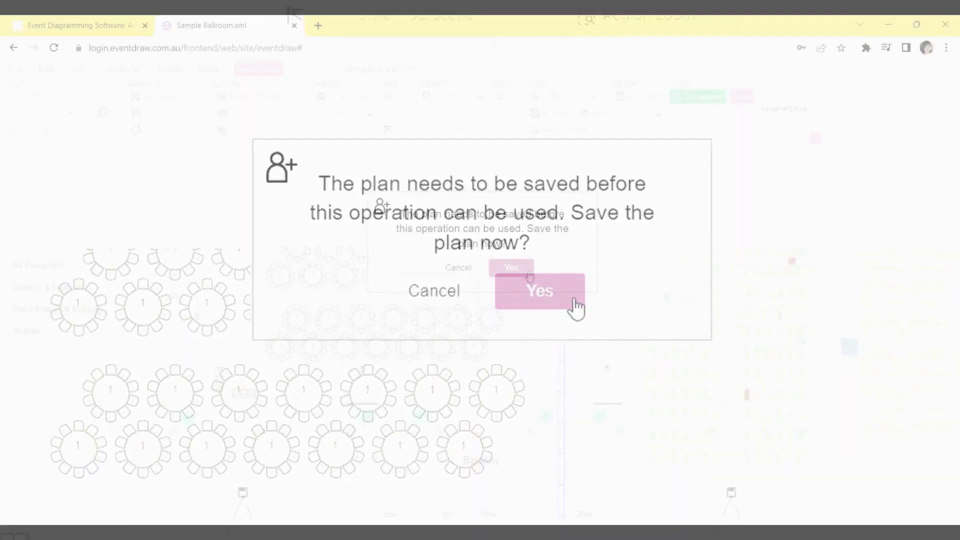
pyautogui.click(528, 274)
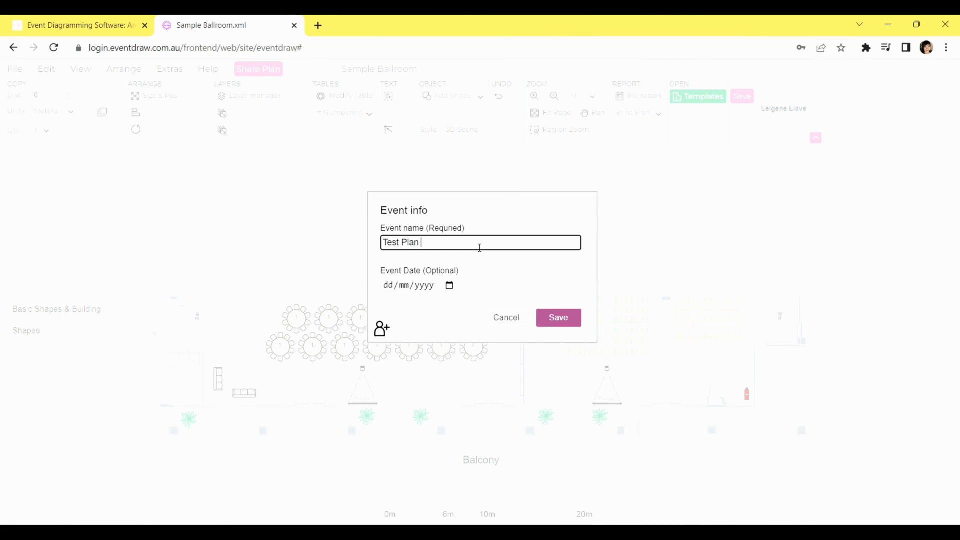
pyautogui.click(388, 286)
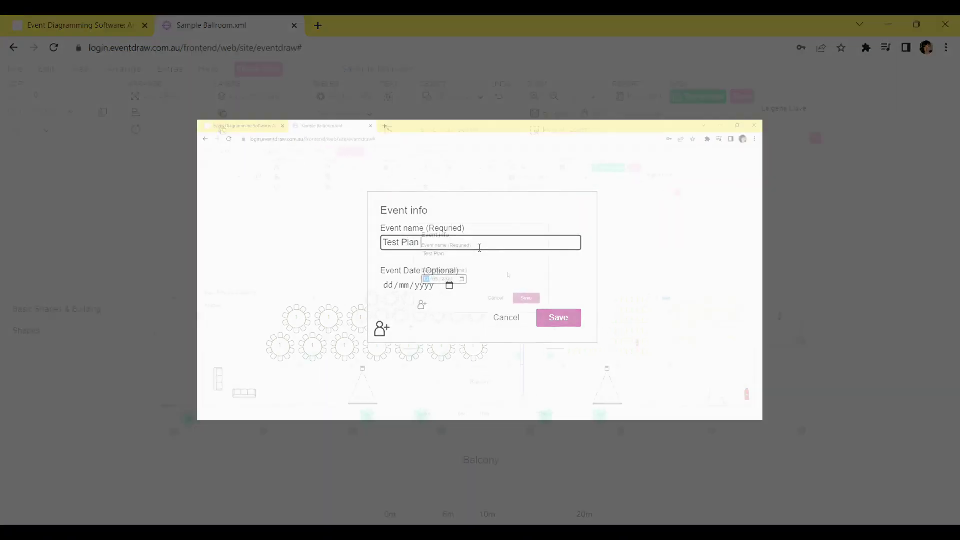
pyautogui.write('12052023')
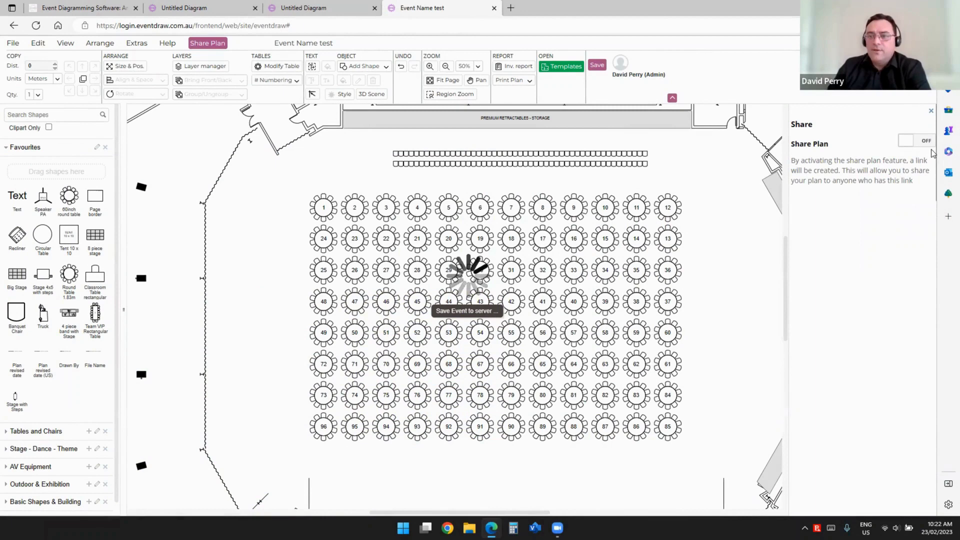
# Turn on Share Plan to create the sharable link and open the shared view of the plan.
pyautogui.click(920, 142)
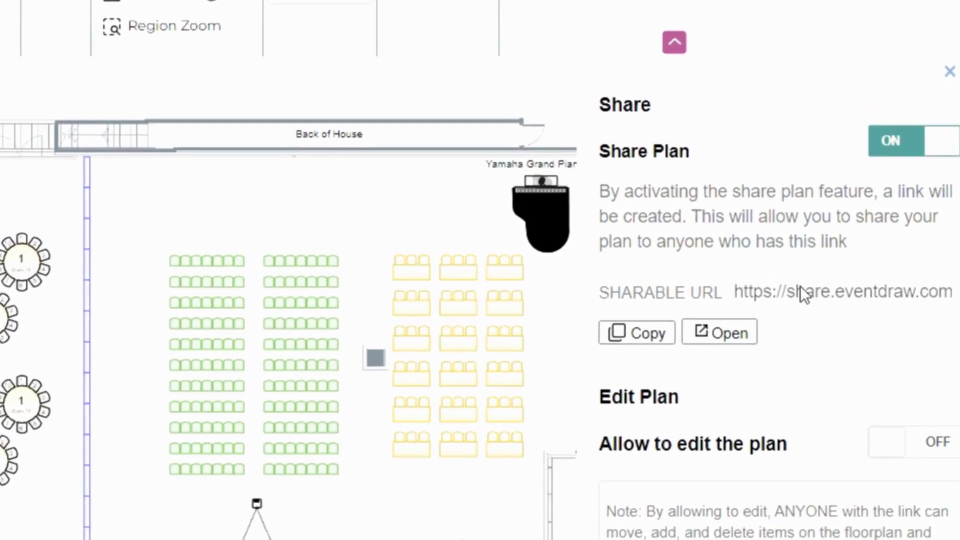
pyautogui.click(720, 332)
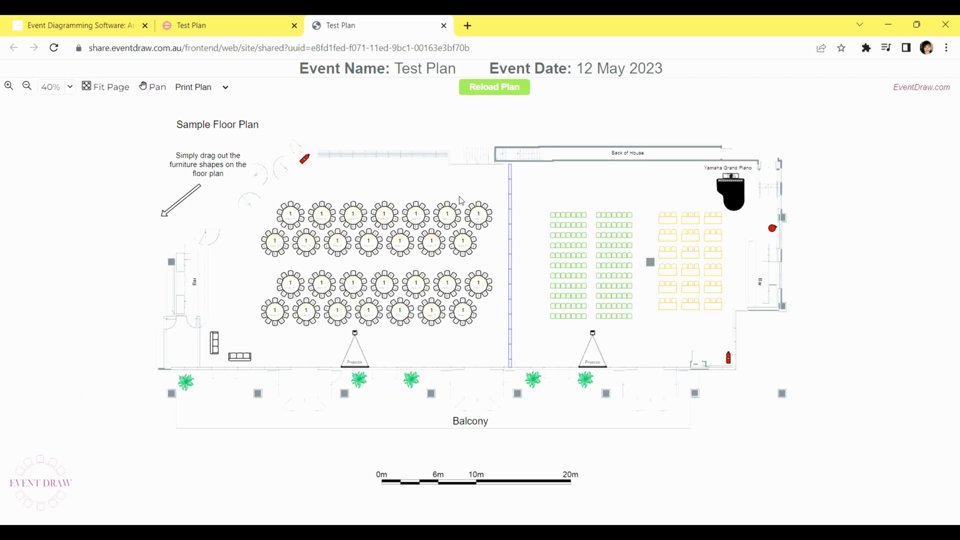
pyautogui.click(204, 27)
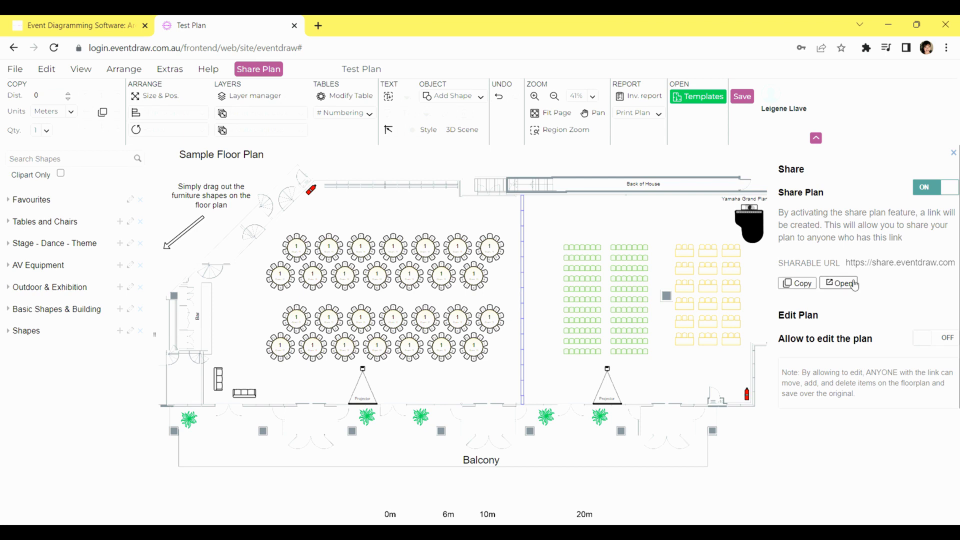
pyautogui.click(840, 283)
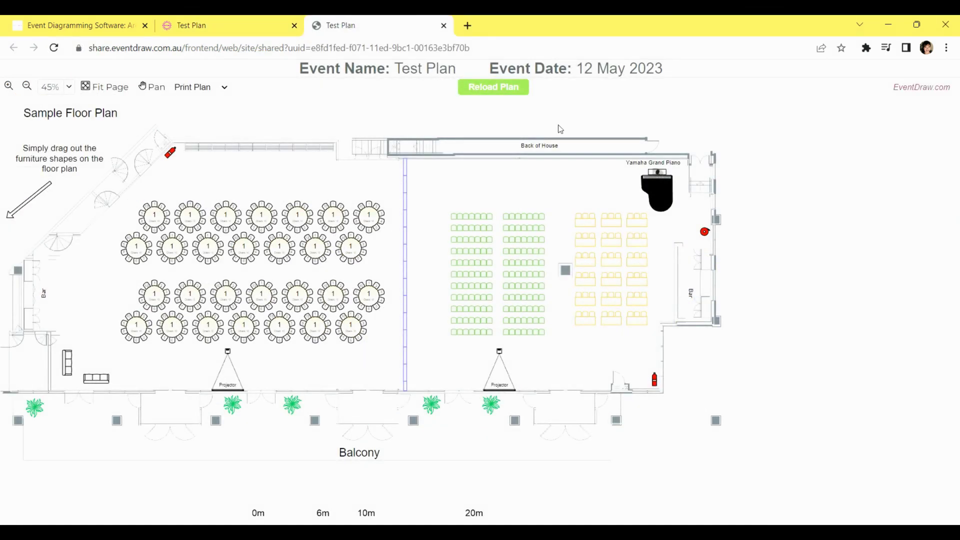
# Allow editing of the shared Test Plan and select a round table in its upper row in the shared view.
pyautogui.click(204, 26)
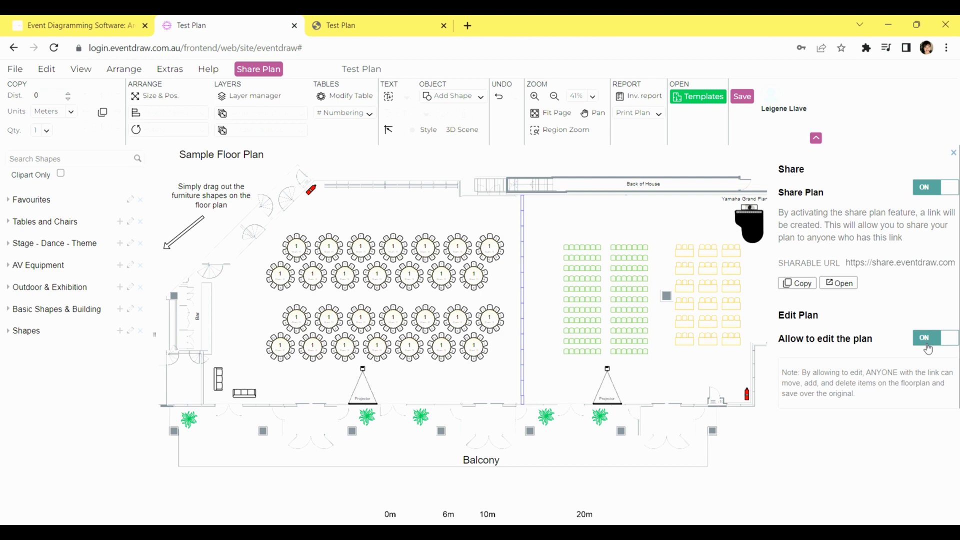
pyautogui.click(380, 25)
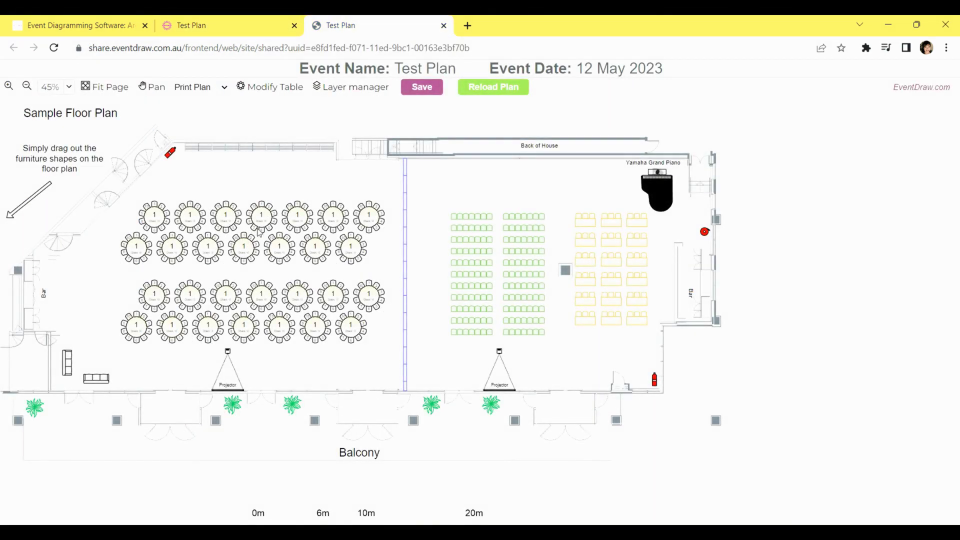
pyautogui.click(190, 216)
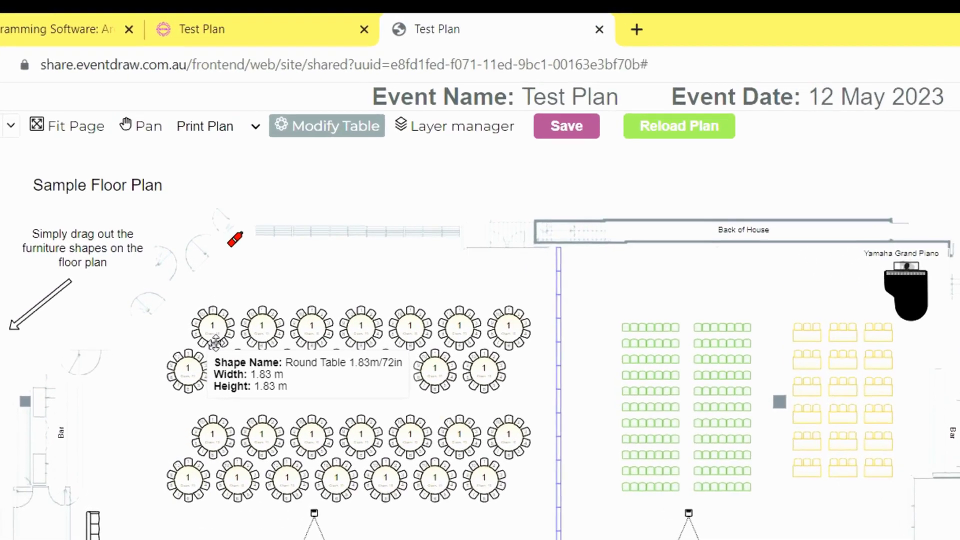
# Hide and show the Room Divider / Partitions layer in the shared plan to try out its layer visibility.
pyautogui.click(351, 86)
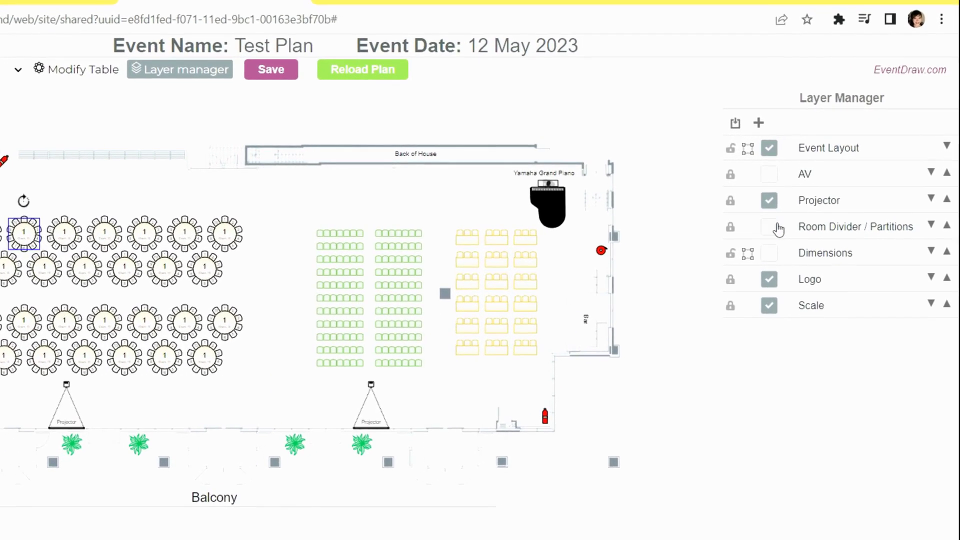
pyautogui.click(762, 263)
pyautogui.click(761, 264)
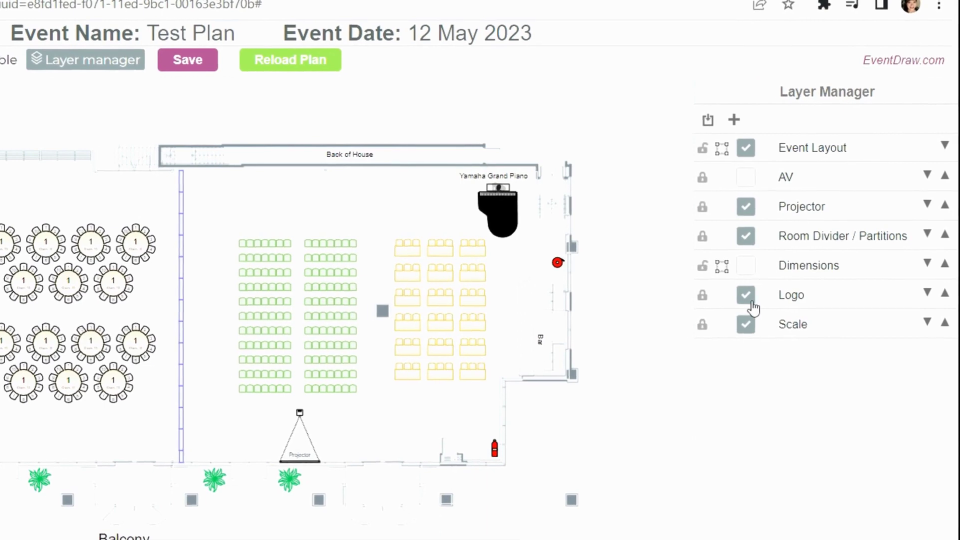
pyautogui.click(759, 290)
pyautogui.click(759, 290)
# Save over the existing floor plan.
pyautogui.click(734, 333)
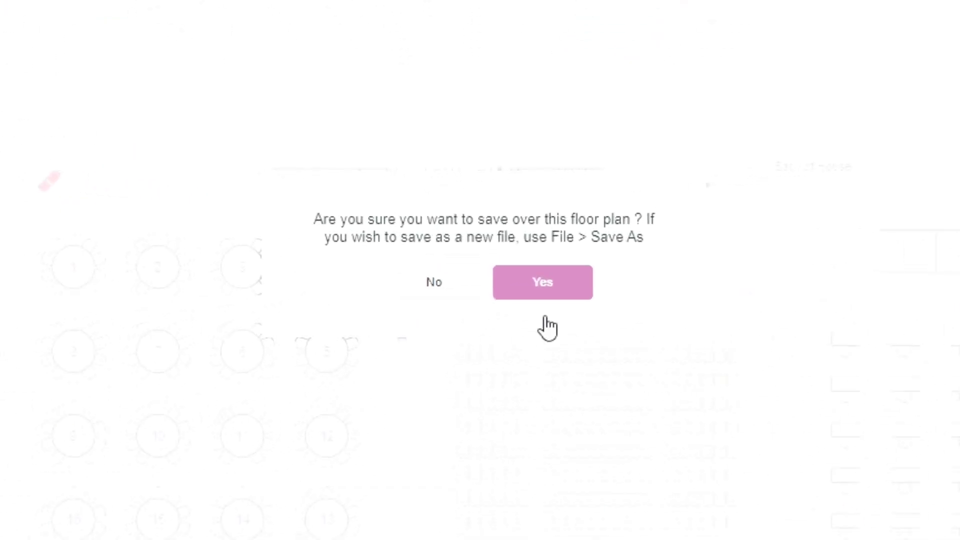
pyautogui.click(542, 282)
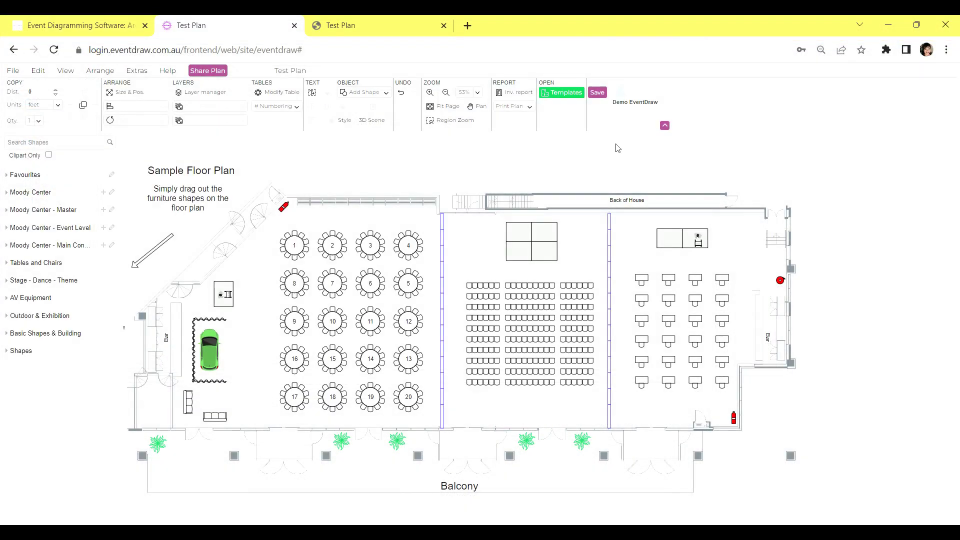
# Examine the template list, the saved layouts with their folders, and the option for a plan saved on the PC.
pyautogui.click(574, 93)
pyautogui.moveTo(665, 221)
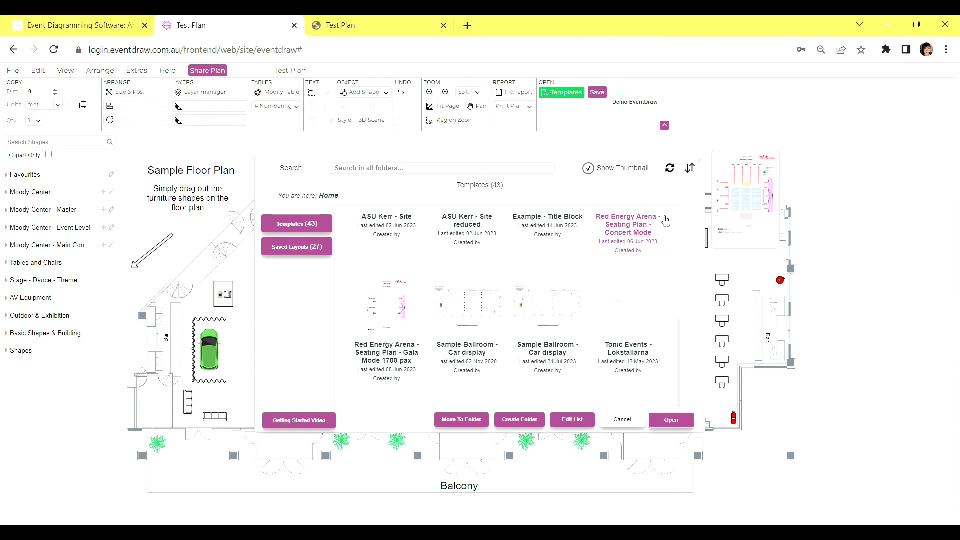
pyautogui.click(314, 227)
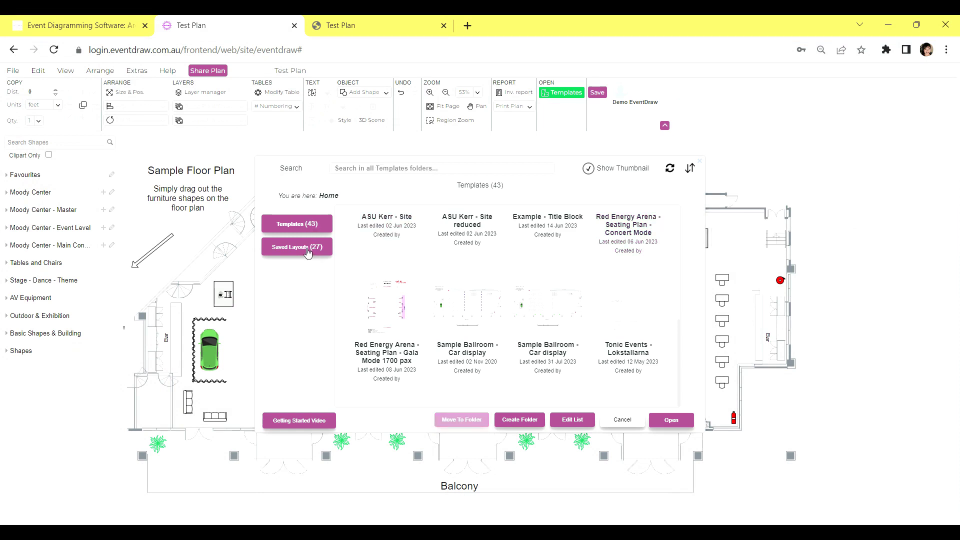
pyautogui.click(307, 249)
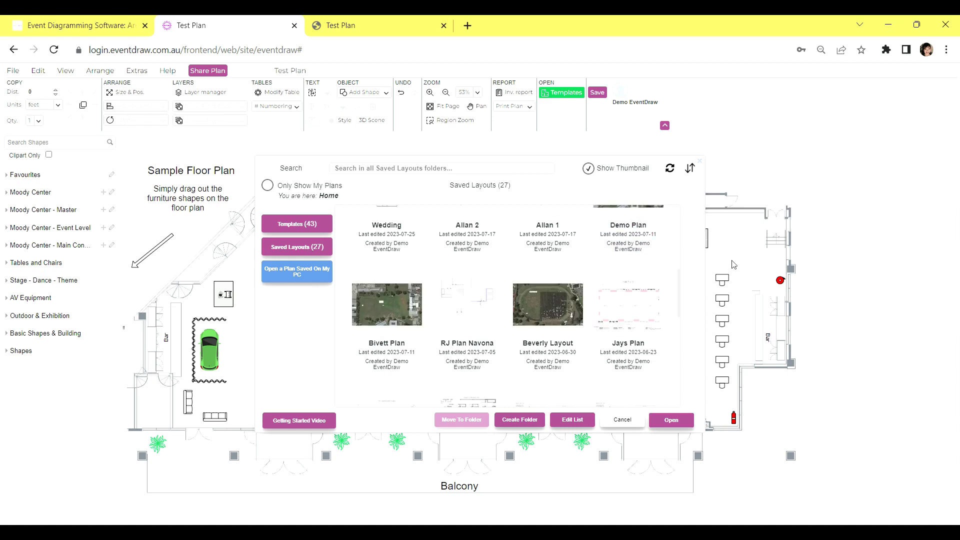
pyautogui.moveTo(680, 282); pyautogui.dragTo(681, 221)
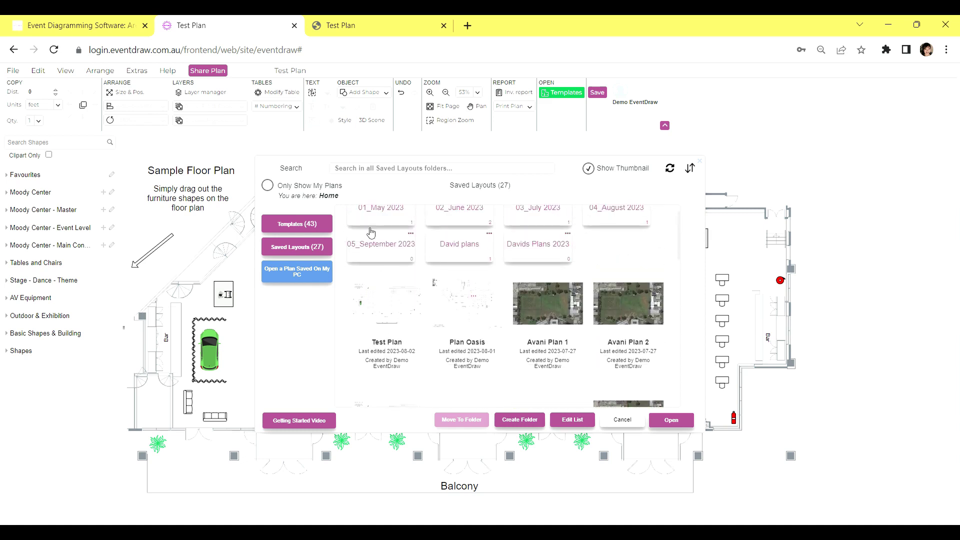
pyautogui.click(322, 276)
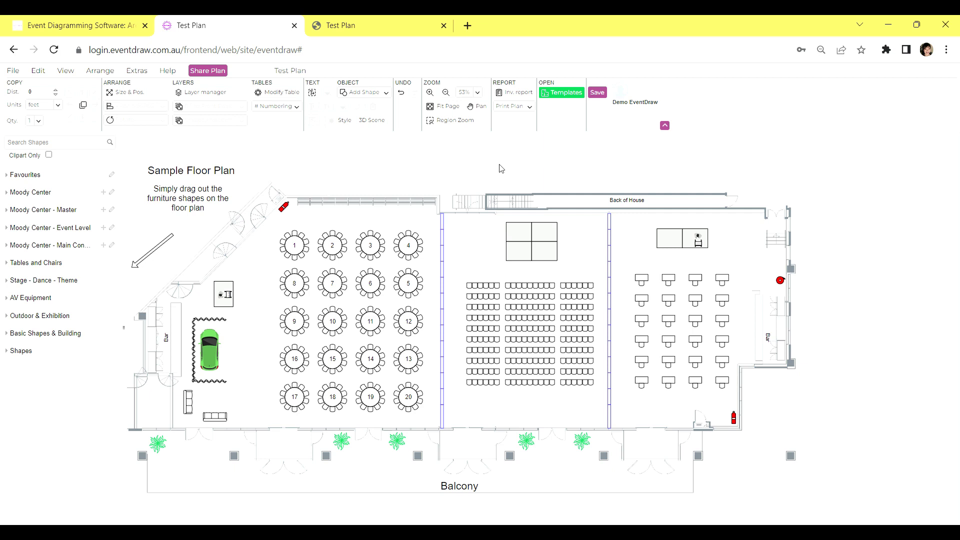
# Reopen the saved layouts and look through the list of saved floor plans in the EventDraw cloud.
pyautogui.click(562, 94)
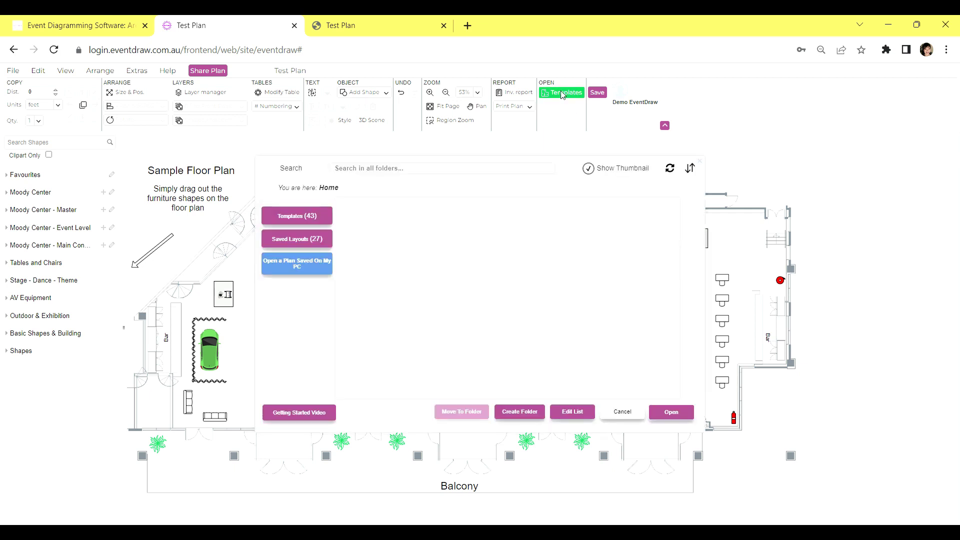
pyautogui.click(297, 239)
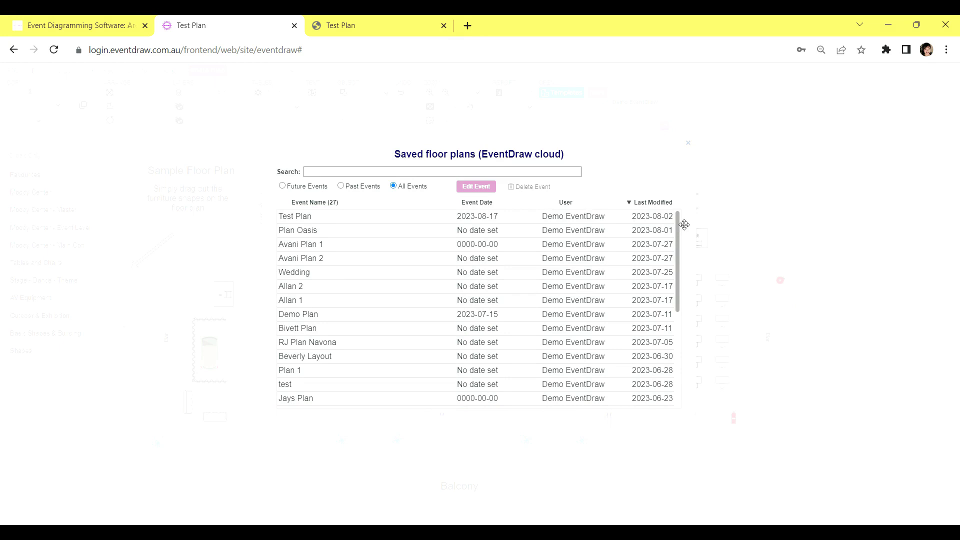
pyautogui.scroll(-1, 684, 231)
pyautogui.scroll(-4, 684, 231)
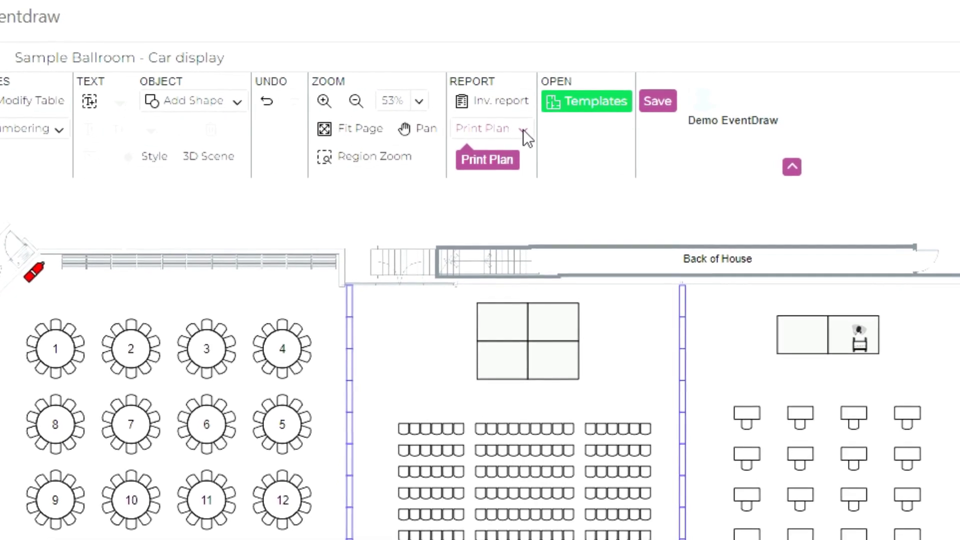
# Check the print formats for the Sample Ballroom - Car display plan and choose PDF - Area.
pyautogui.click(523, 128)
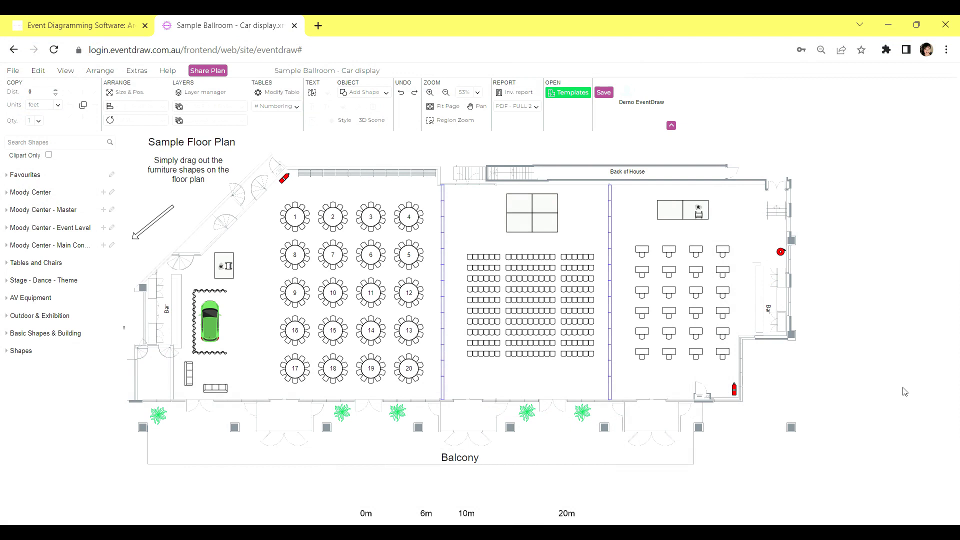
pyautogui.click(535, 109)
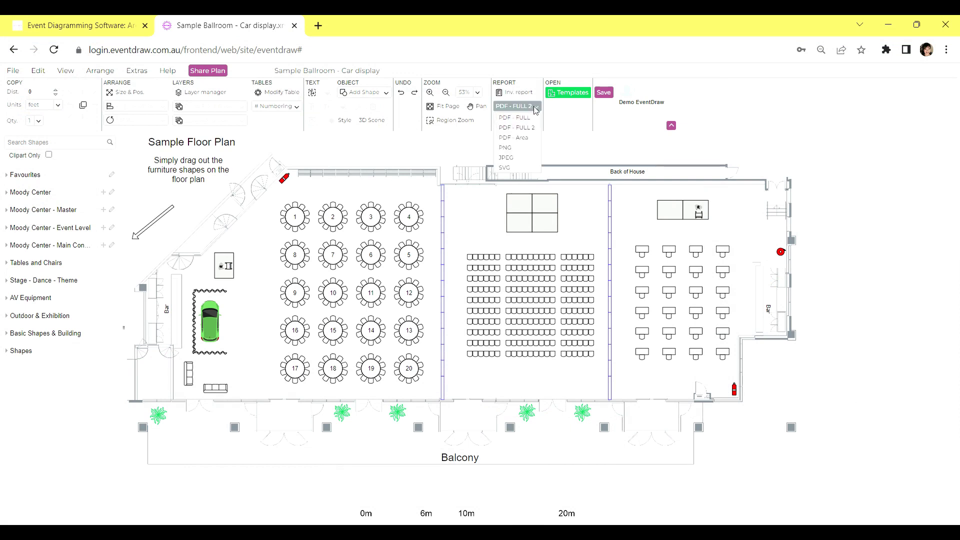
pyautogui.click(522, 138)
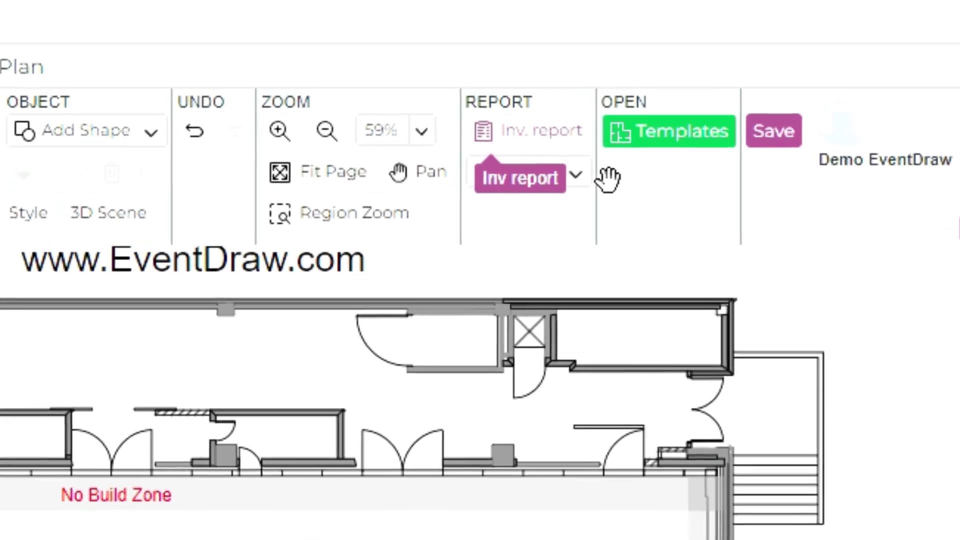
# Generate the inventory report, place its table in the empty space beside the floor plan and export the report.
pyautogui.click(575, 150)
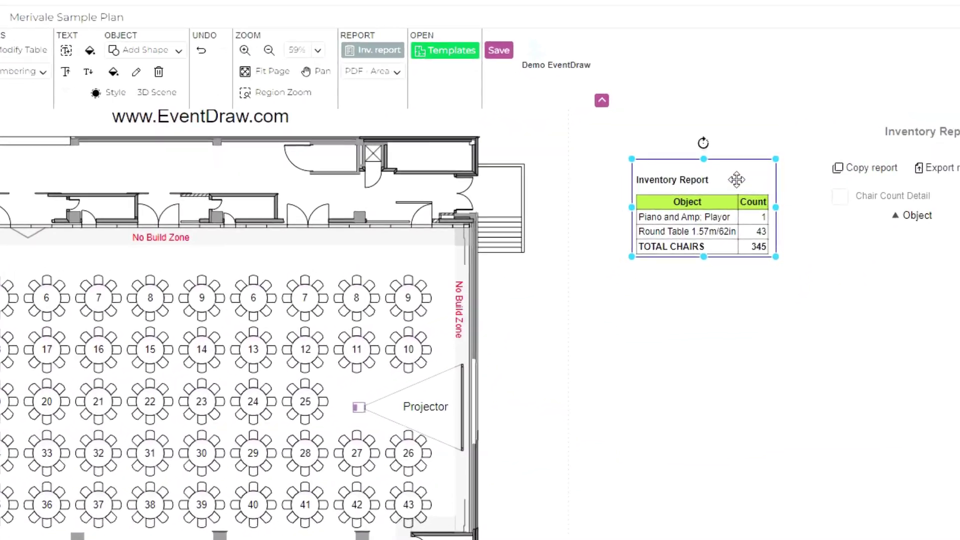
pyautogui.moveTo(726, 189)
pyautogui.mouseDown()
pyautogui.moveTo(700, 192)
pyautogui.moveTo(722, 183)
pyautogui.mouseUp()
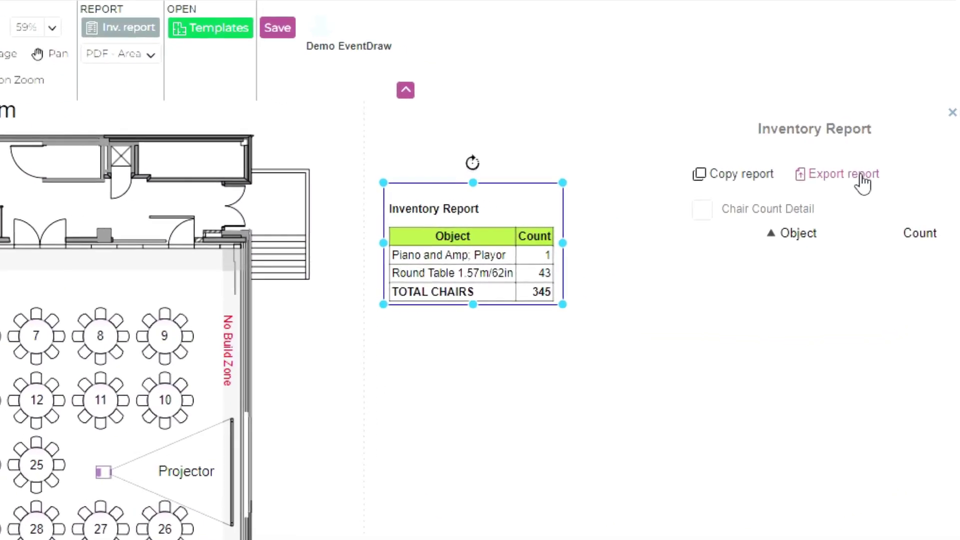
pyautogui.click(878, 176)
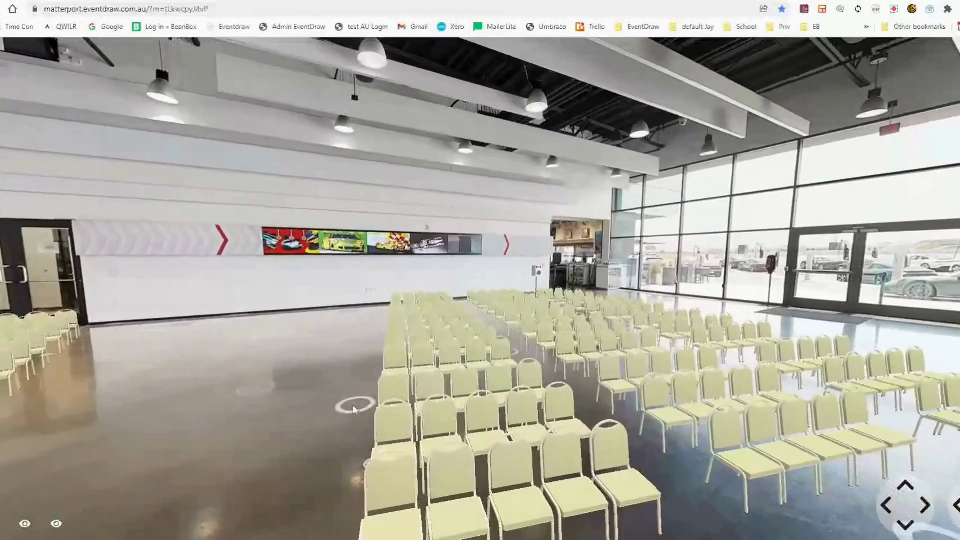
# Walk through the 3D view of the venue to examine the chair rows, entrance and display wall from several viewpoints.
pyautogui.moveTo(353, 405); pyautogui.dragTo(302, 403)
pyautogui.click(868, 481)
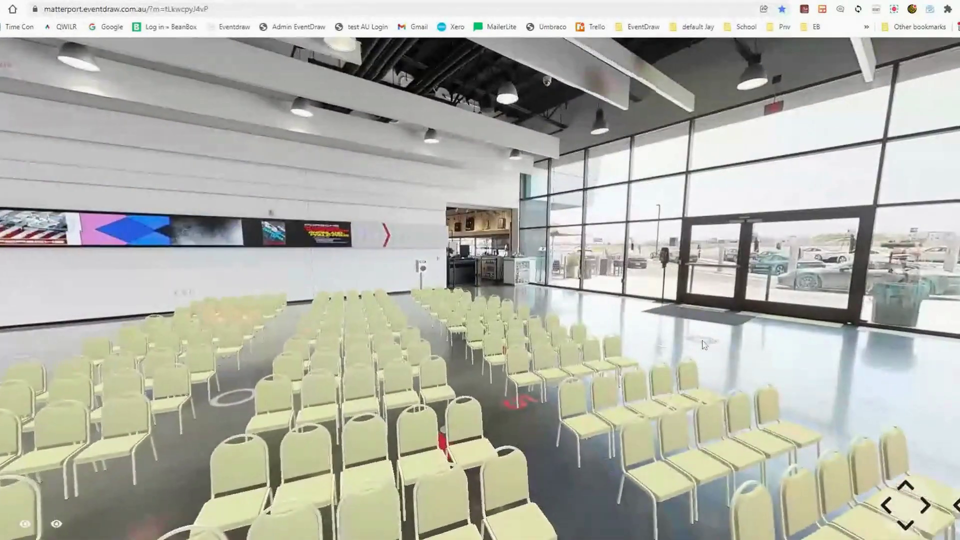
pyautogui.click(702, 344)
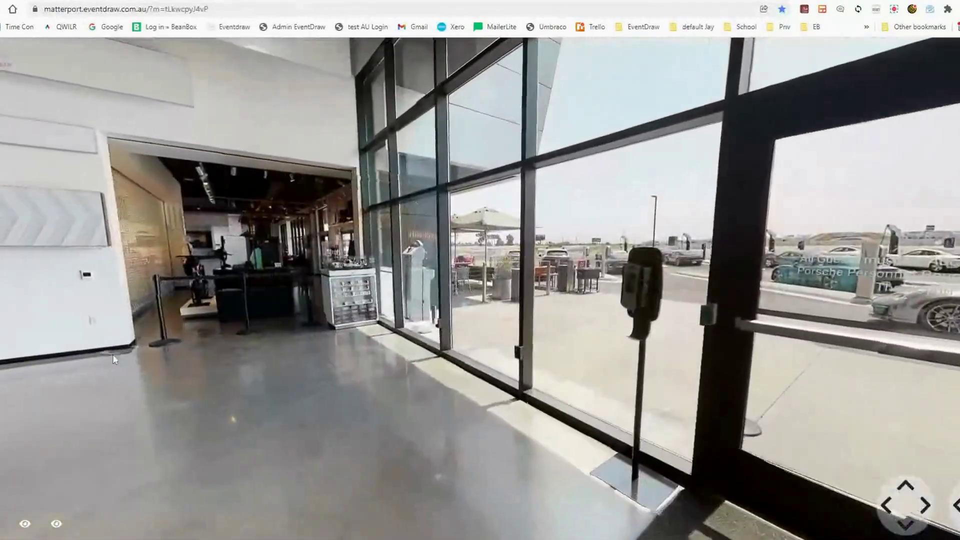
pyautogui.moveTo(97, 356); pyautogui.dragTo(463, 370)
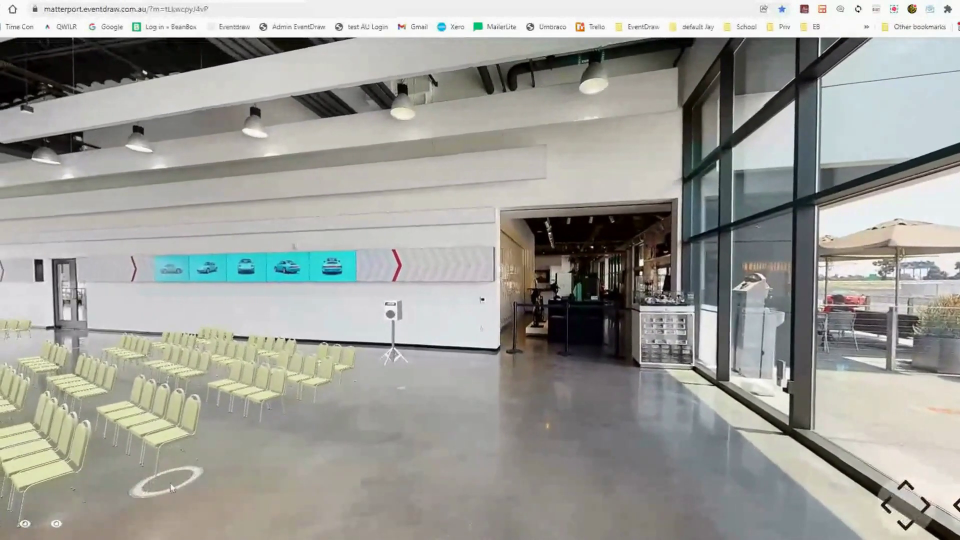
pyautogui.click(170, 482)
pyautogui.moveTo(380, 466); pyautogui.dragTo(685, 466)
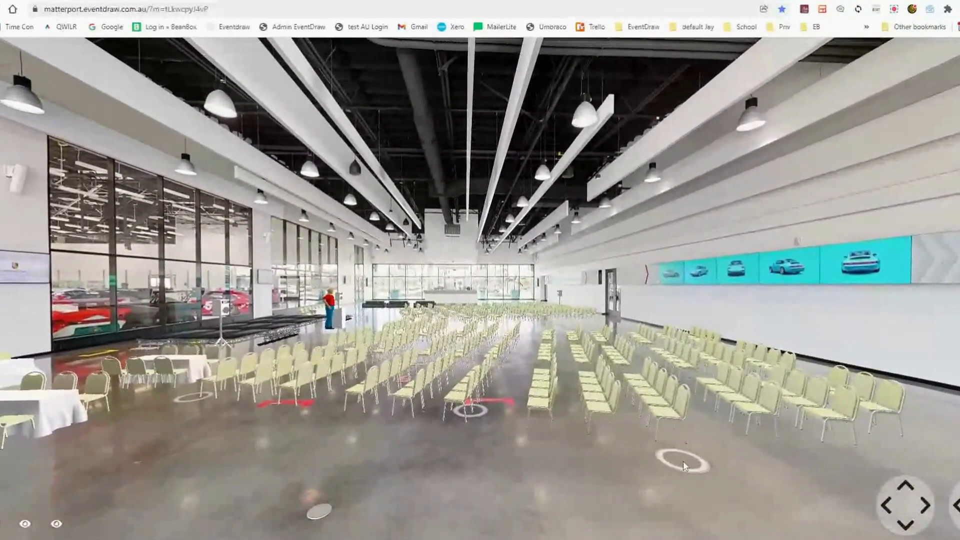
pyautogui.click(439, 431)
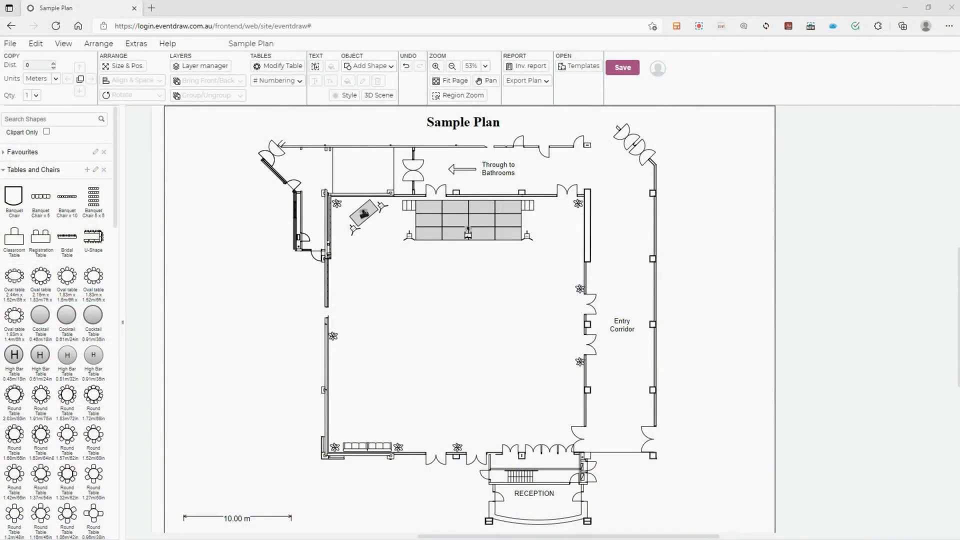
# Fill the empty floor below the stage in the Sample Plan with a block of tables, five rows of six.
pyautogui.moveTo(31, 286)
pyautogui.moveTo(345, 270); pyautogui.dragTo(574, 428)
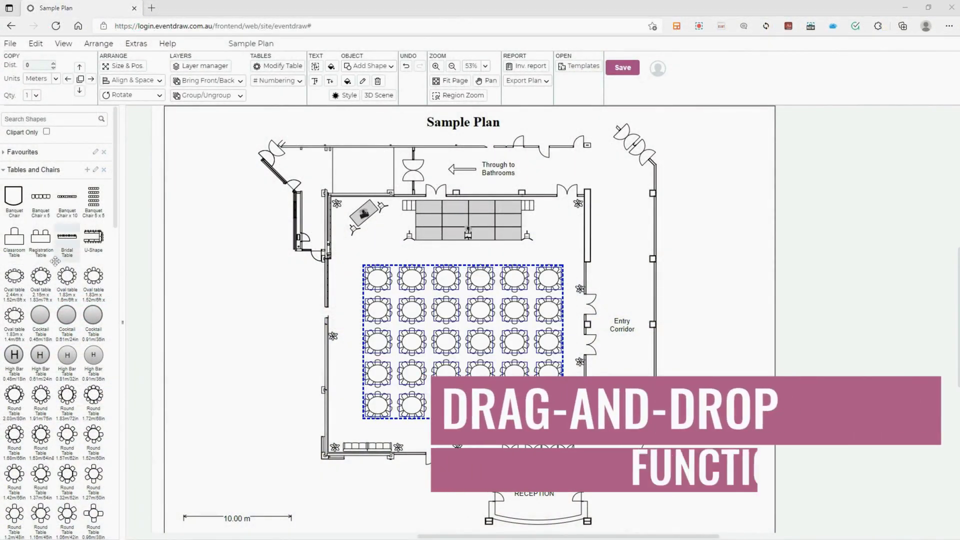
# Open the Matterport 3D visualization of the Rydges 3D Immersive plan and view it in bird's-eye, dollhouse and walking tour modes.
pyautogui.click(352, 256)
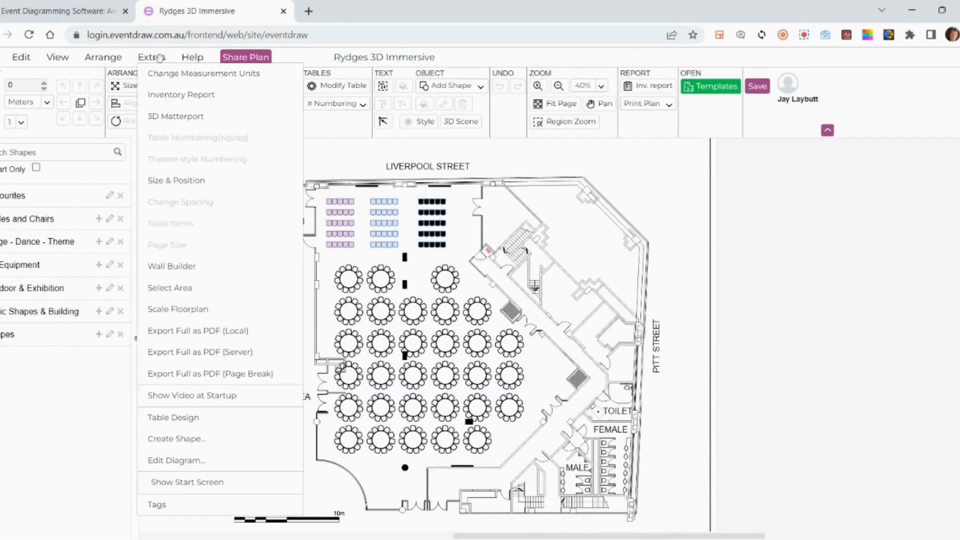
pyautogui.click(171, 116)
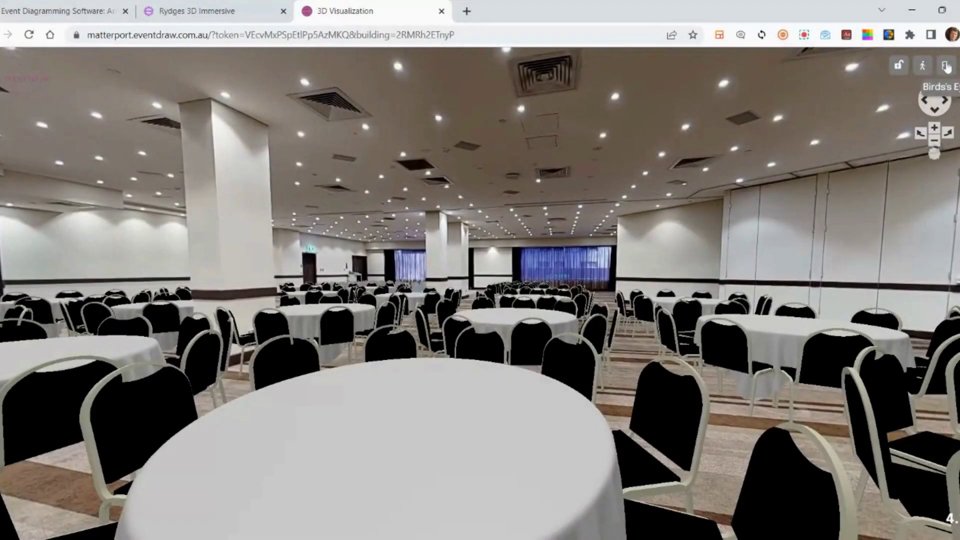
pyautogui.click(945, 66)
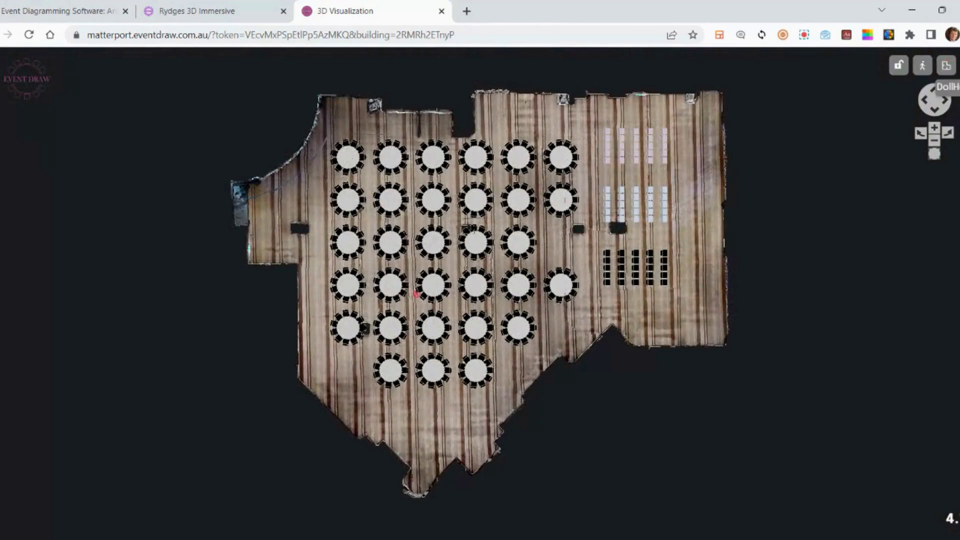
pyautogui.click(946, 66)
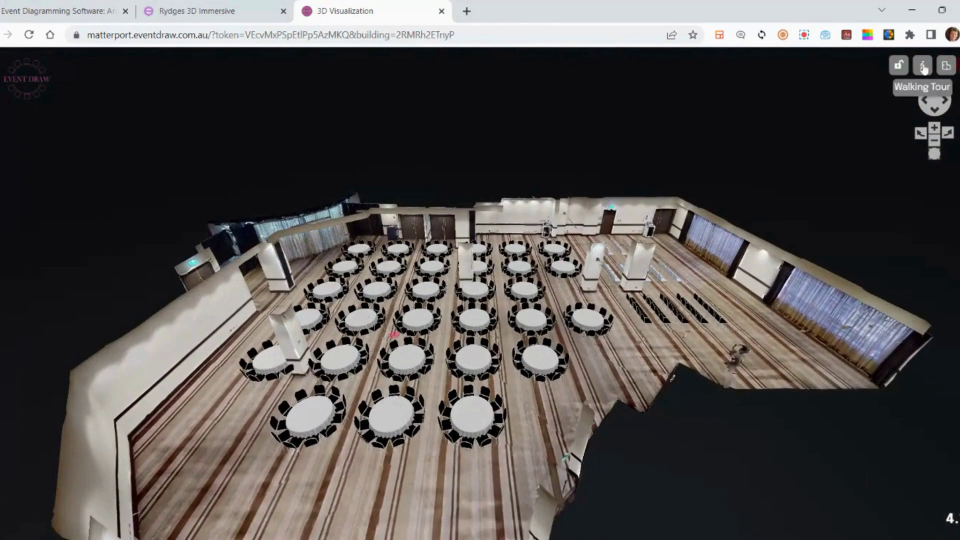
pyautogui.click(924, 66)
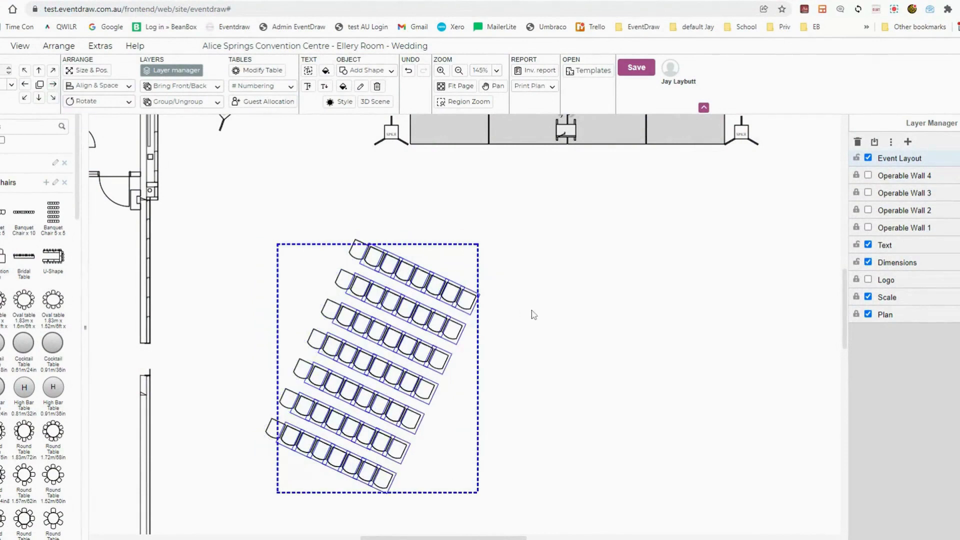
# Complete the angled theatre seating below the stage in the Ellery Room wedding plan with a mirrored seven-row chair block on the opposite side.
pyautogui.click(53, 83)
pyautogui.click(515, 238)
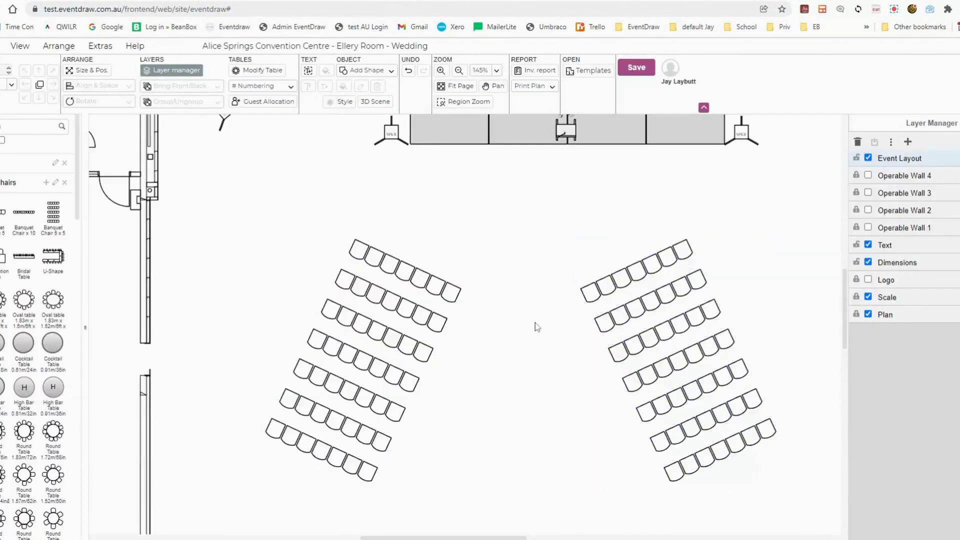
pyautogui.scroll(-3, 535, 325)
pyautogui.moveTo(508, 372); pyautogui.dragTo(454, 392)
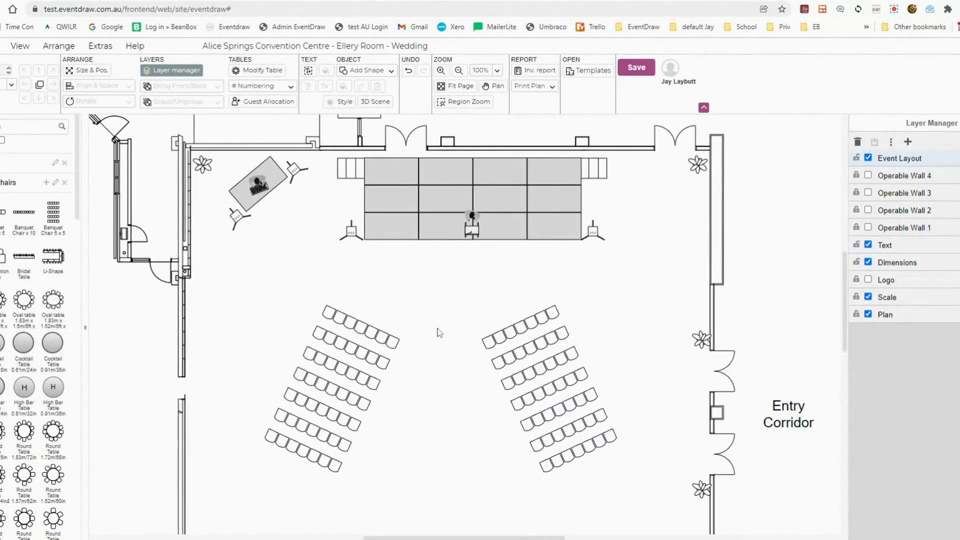